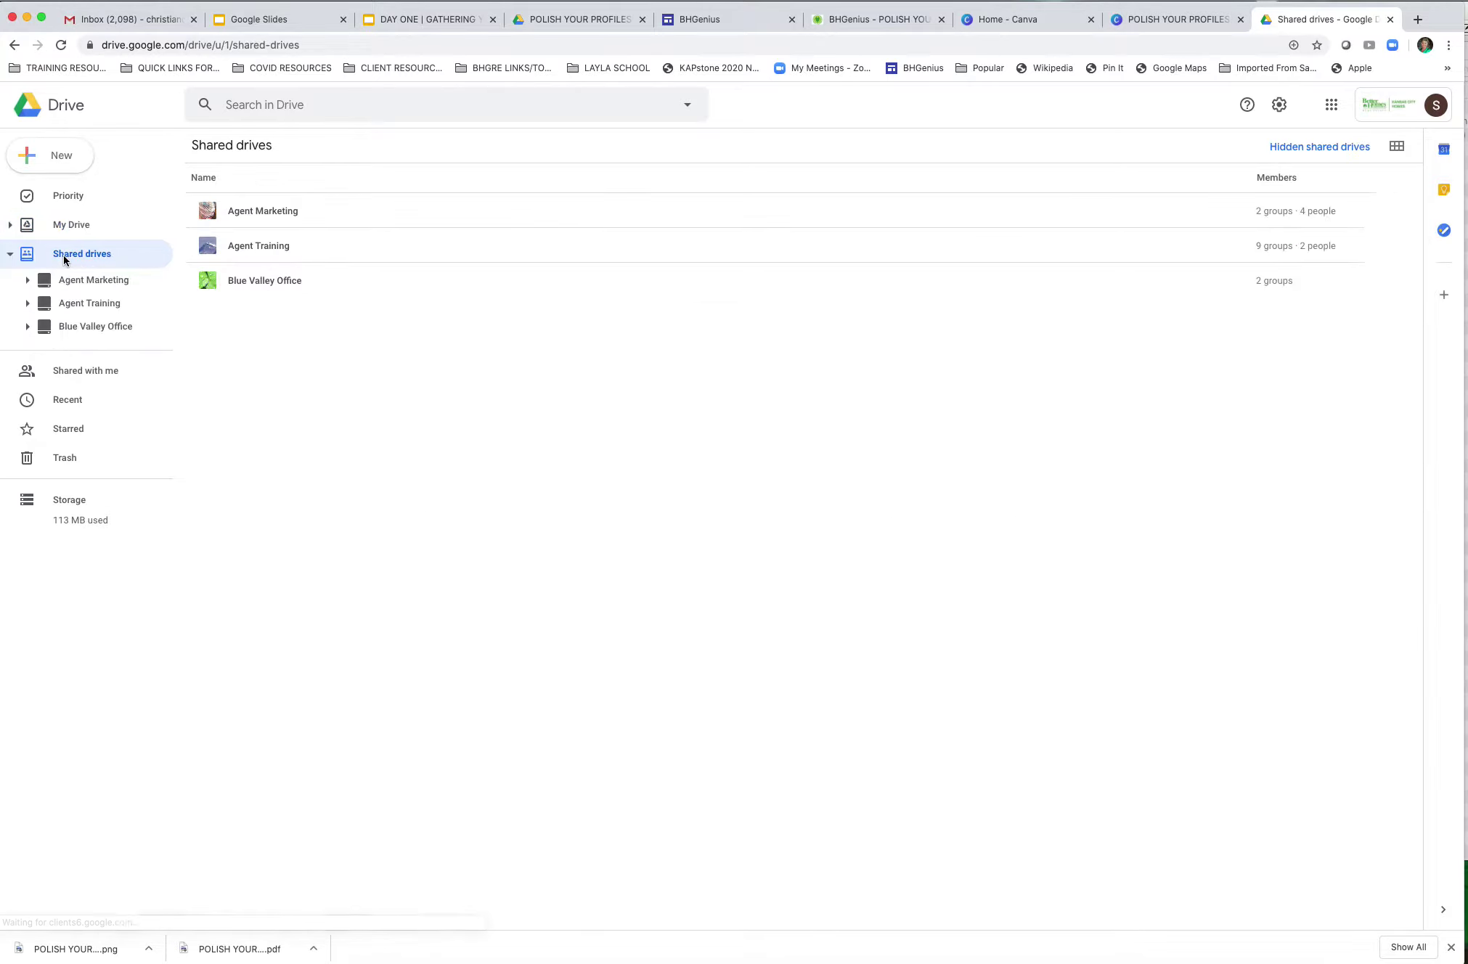
Step: Open the Polish Your Profiles folder in the Agent Training shared drive
click(250, 247)
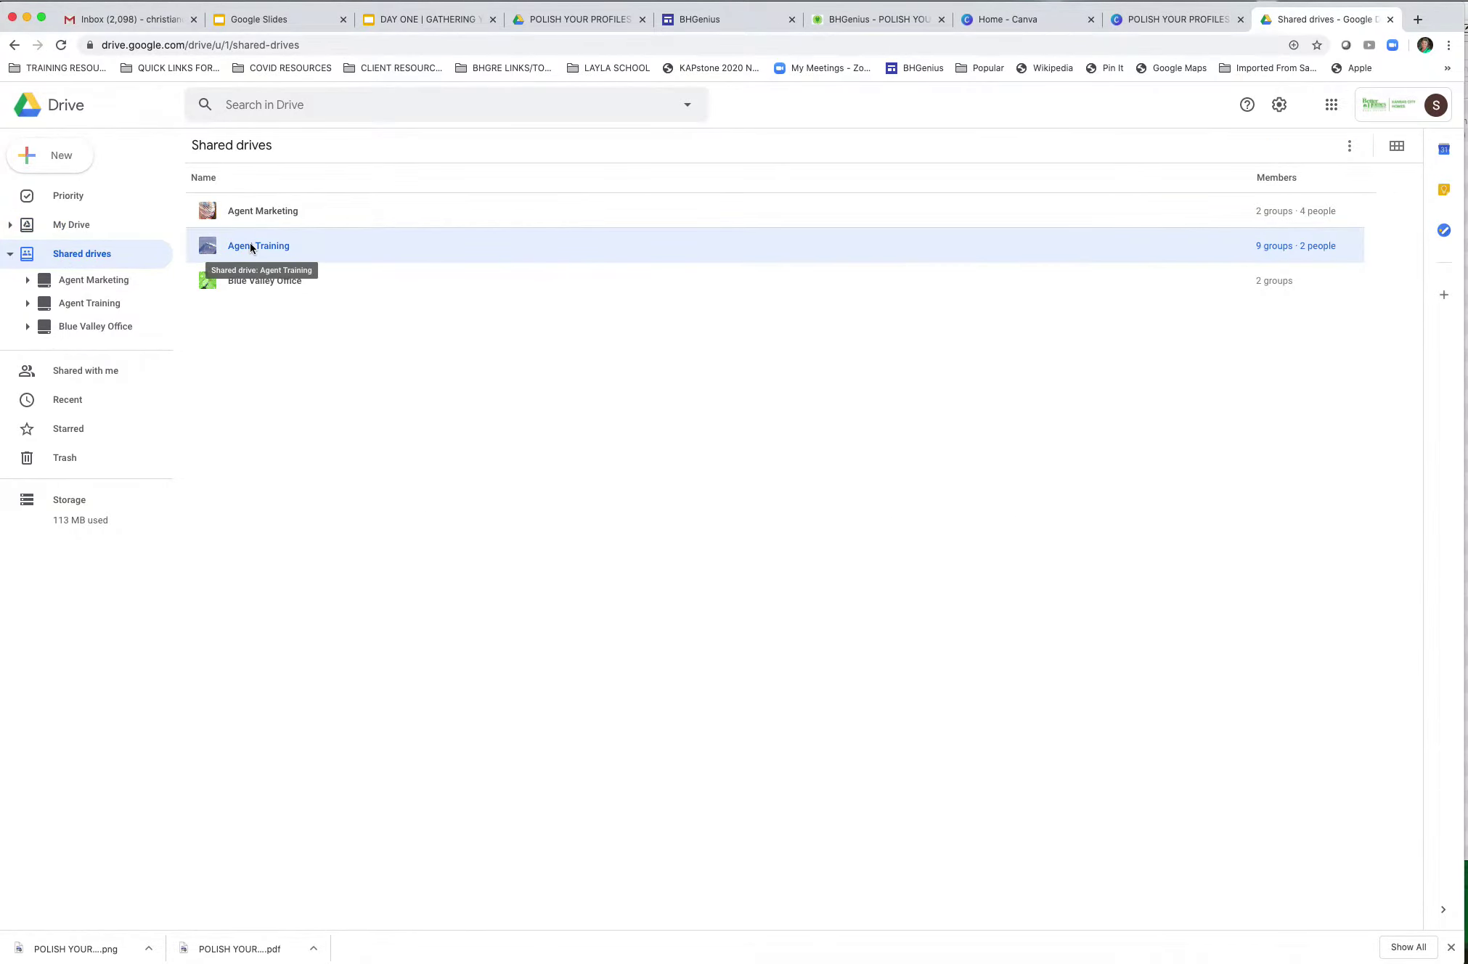
double_click(251, 246)
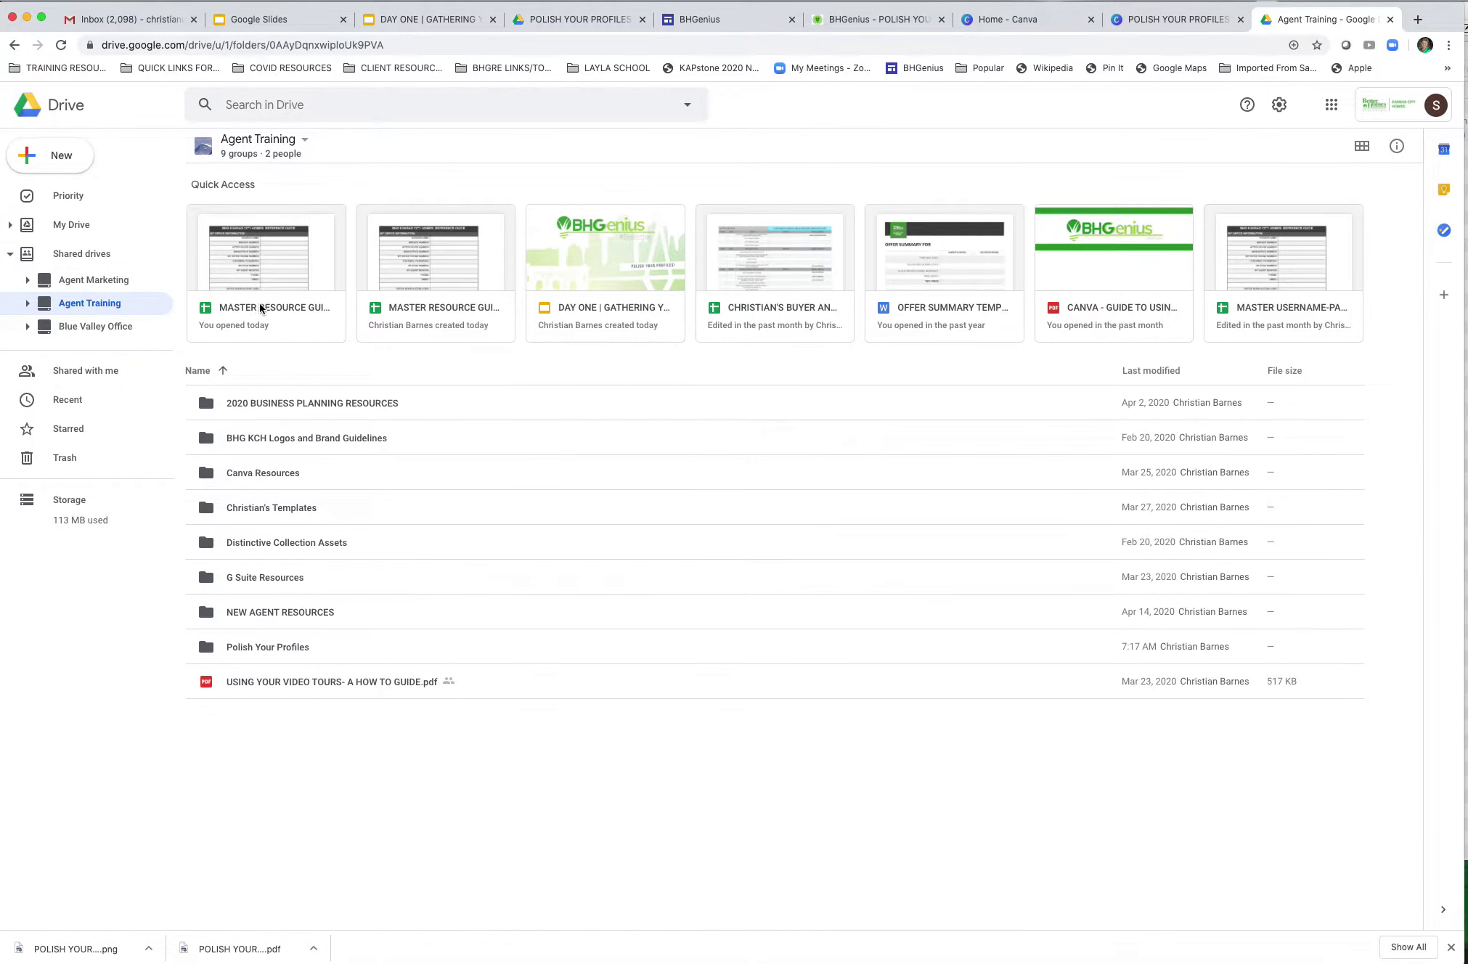
double_click(284, 653)
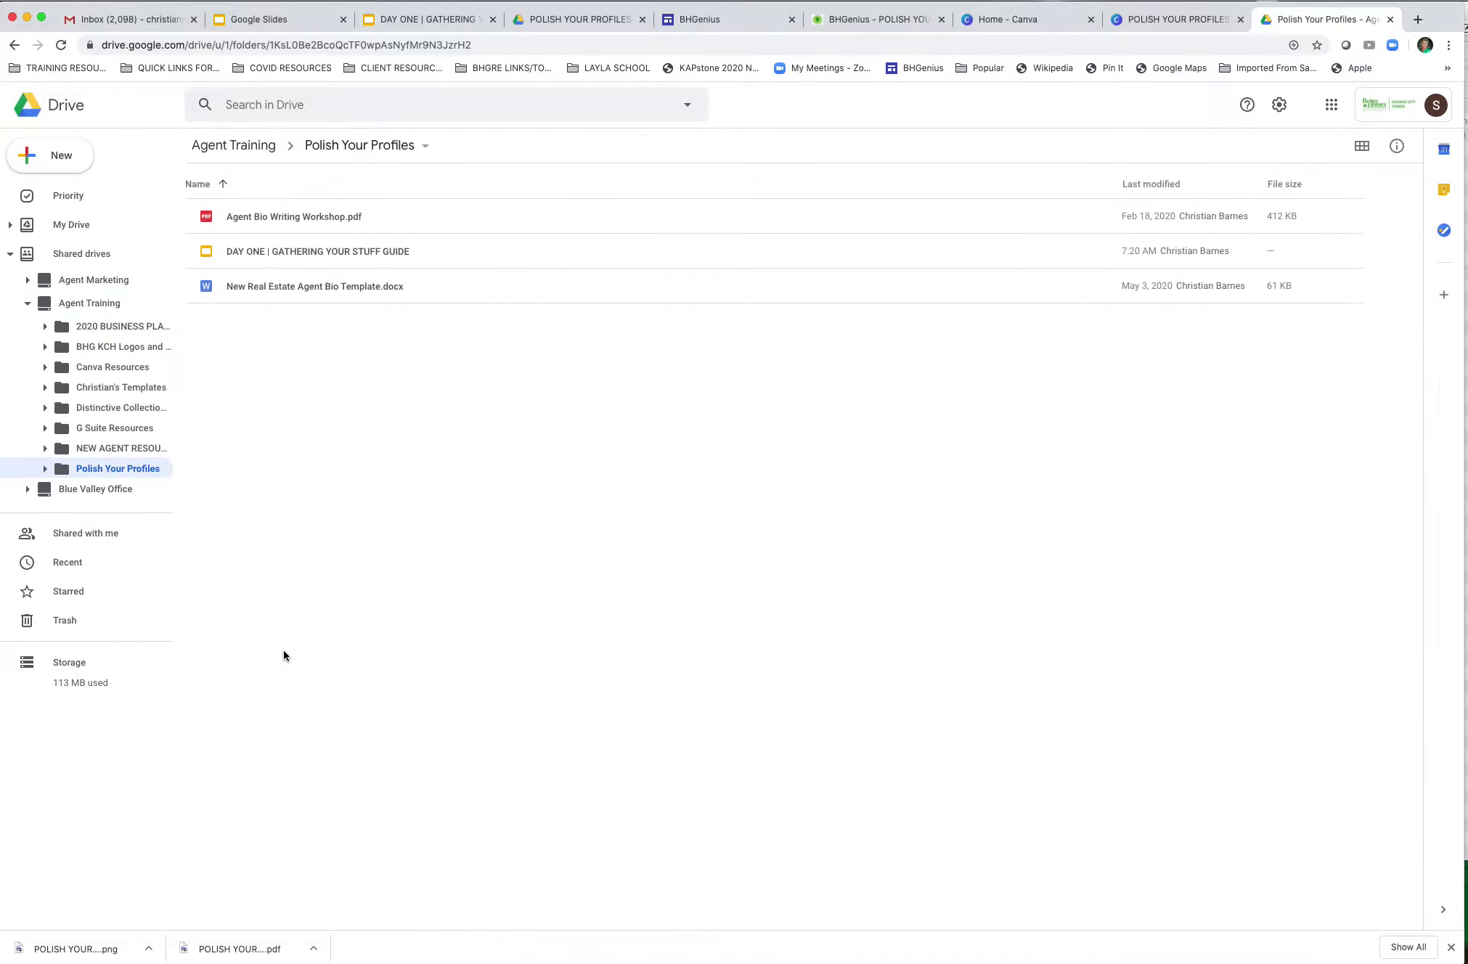
Step: Preview New Real Estate Agent Bio Template.docx and open it with Google Docs
click(342, 287)
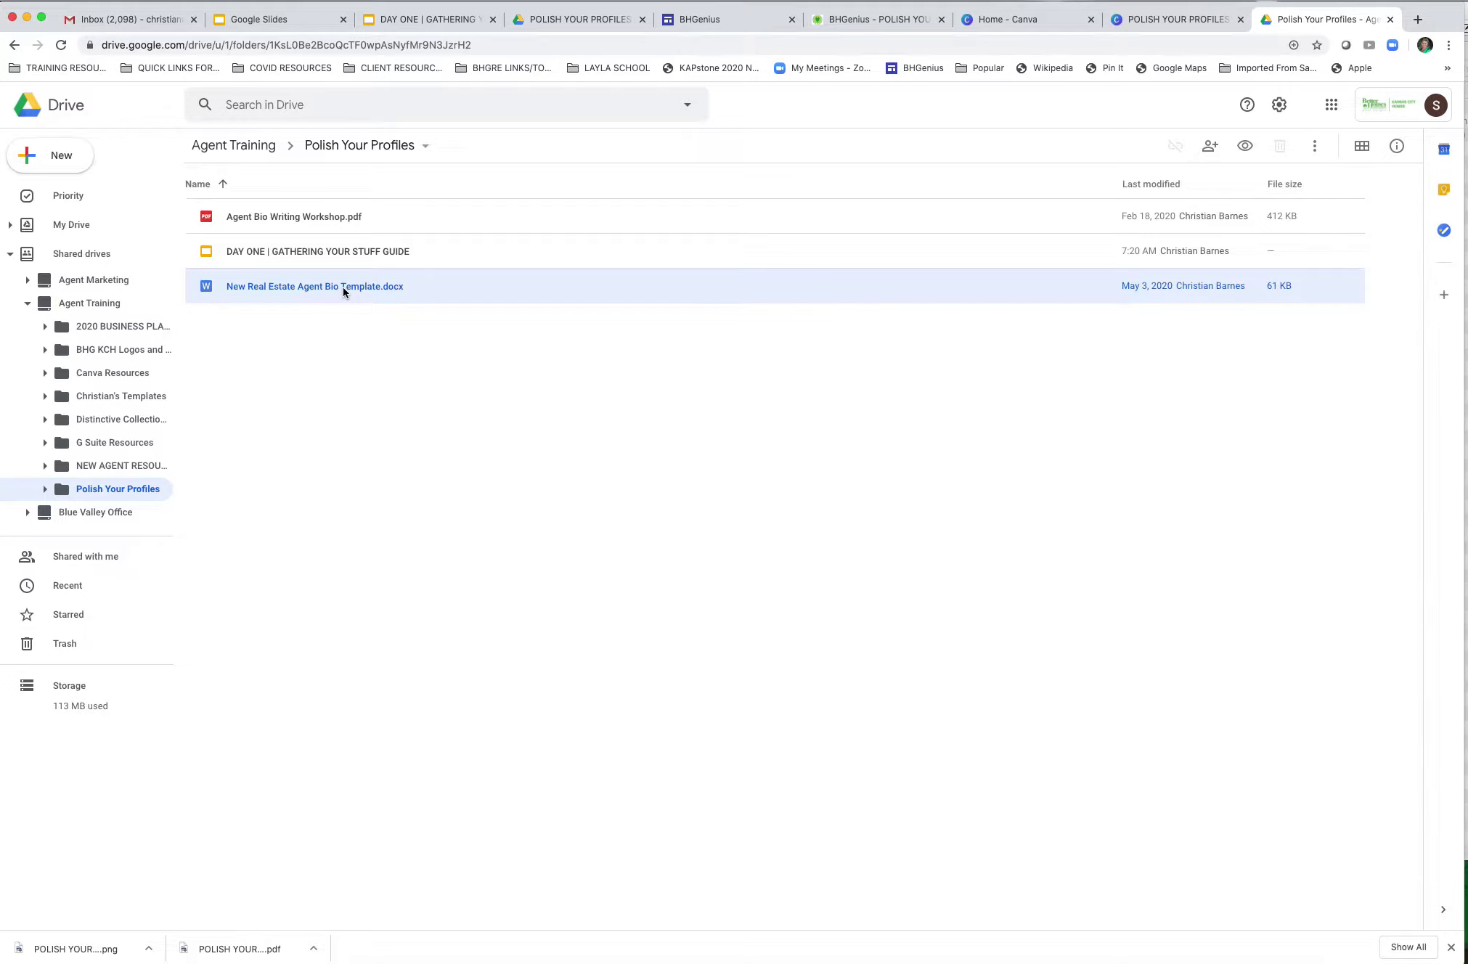
double_click(343, 287)
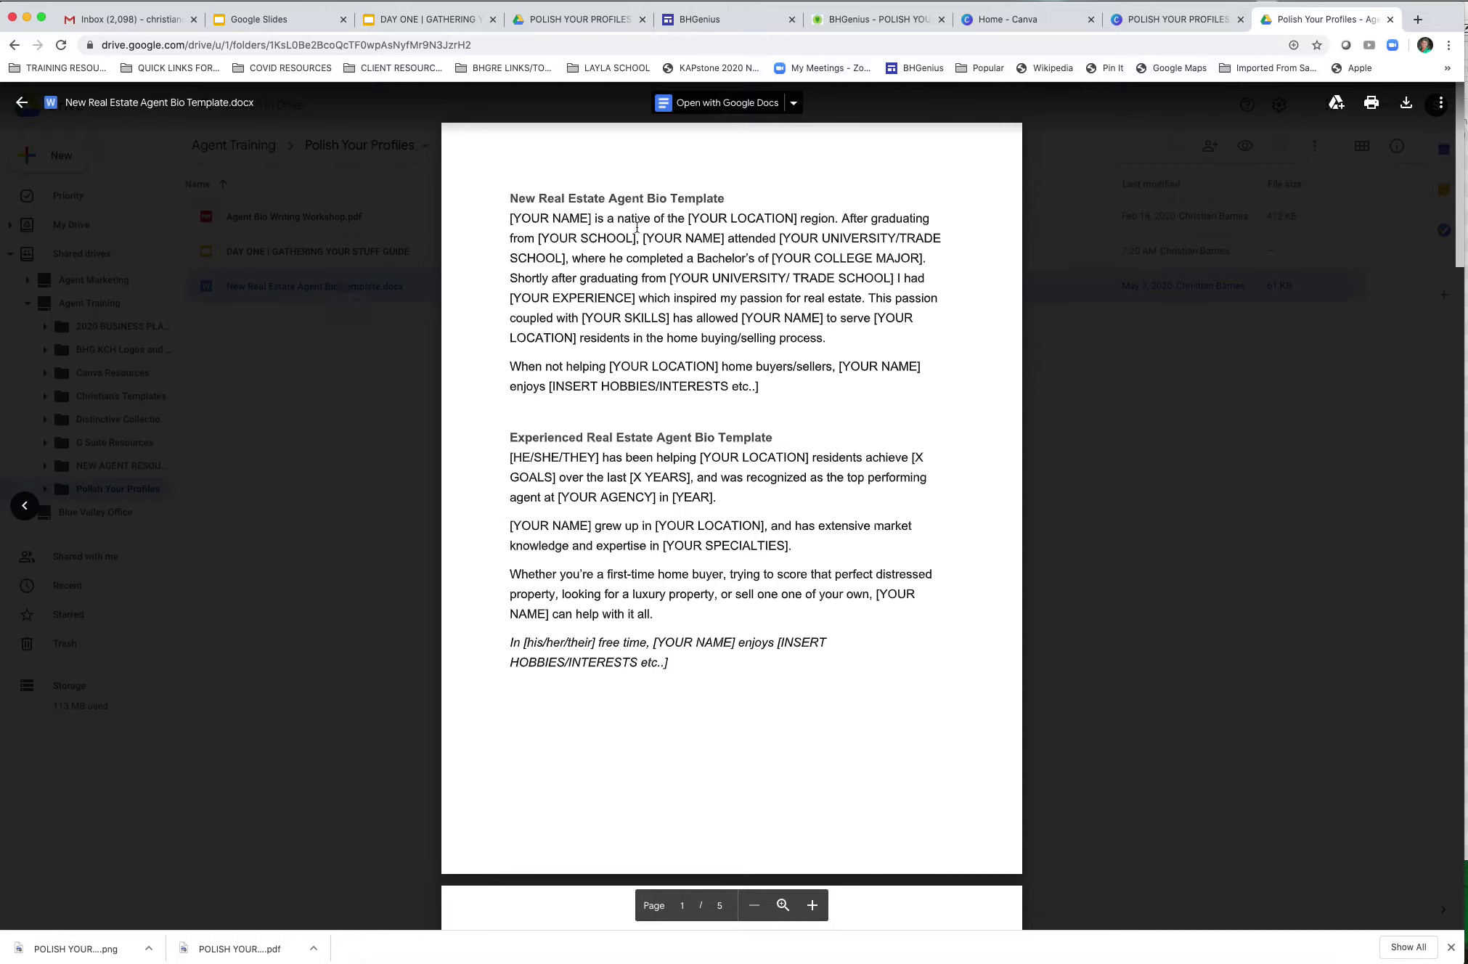
scroll(724, 553, down, 3)
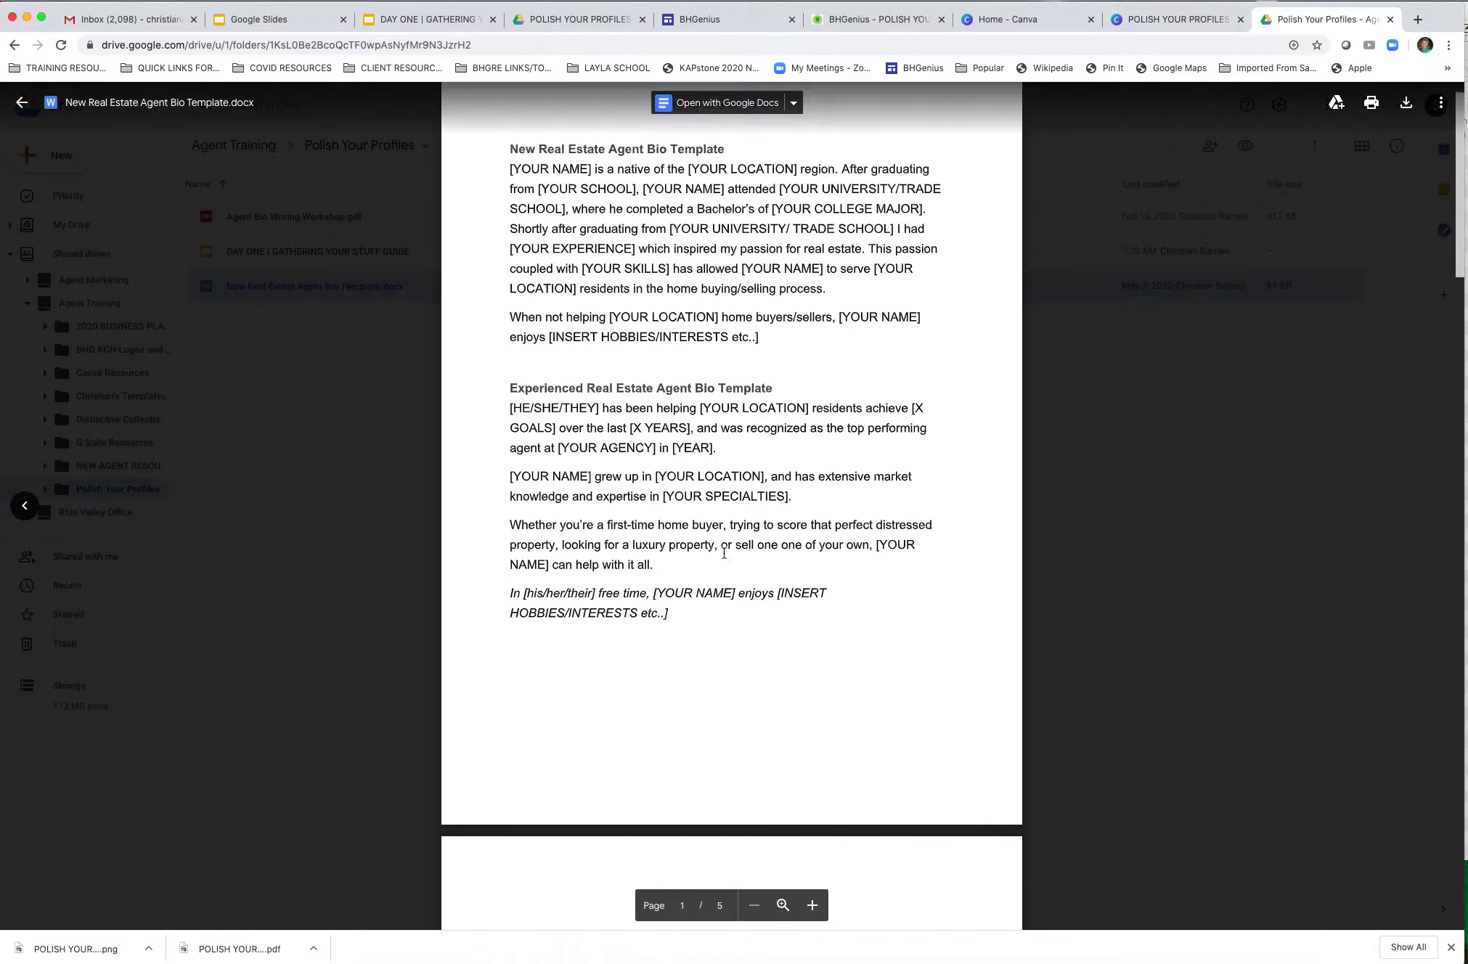
scroll(724, 553, up, 3)
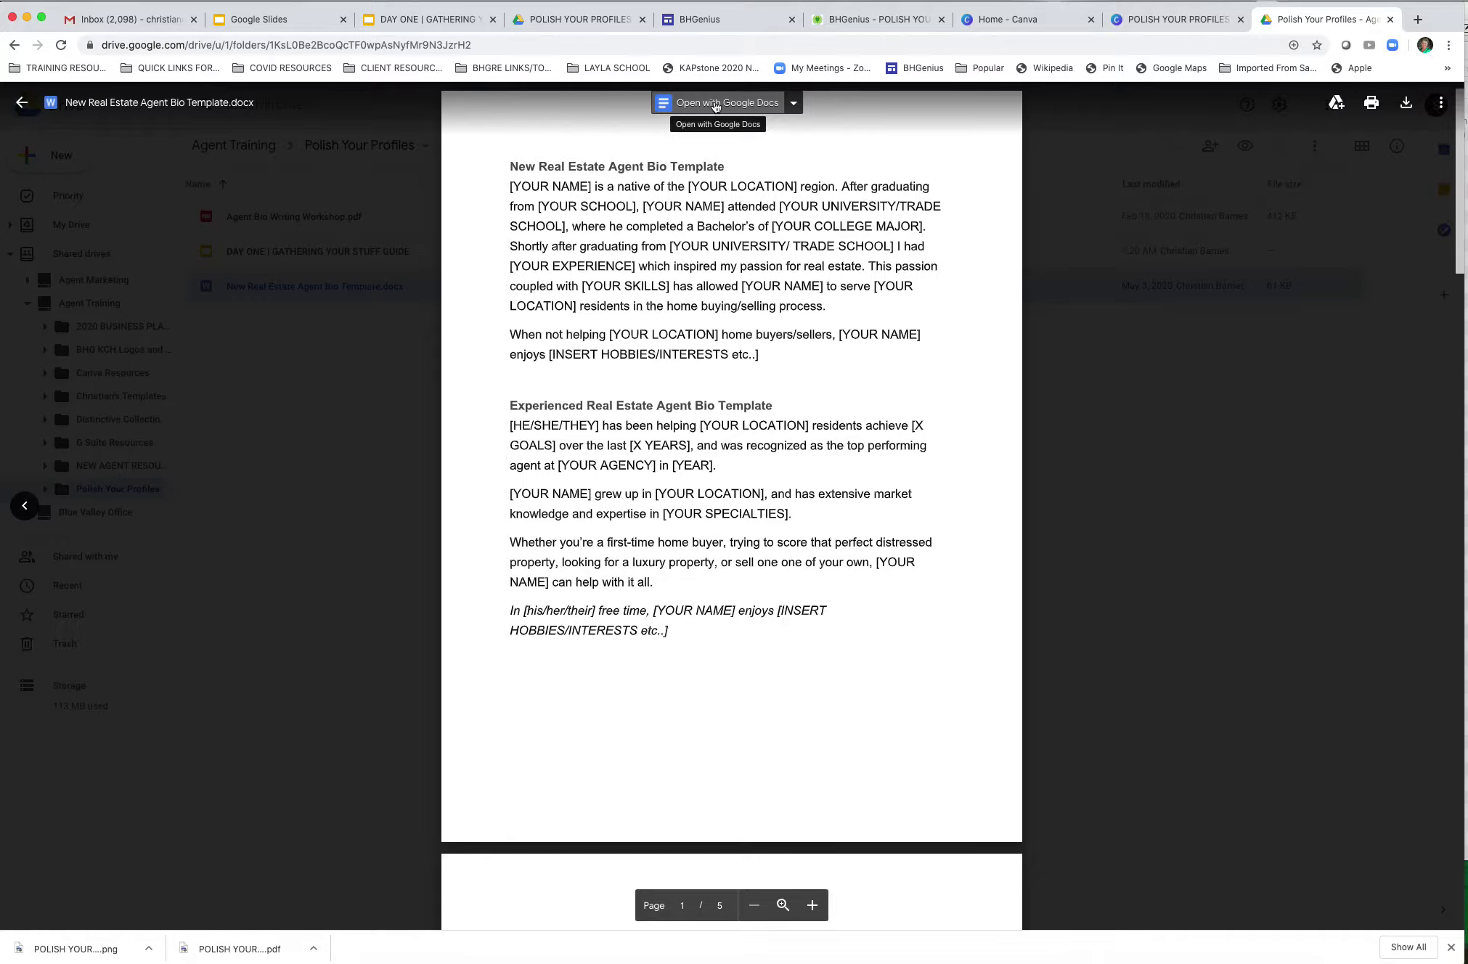
click(715, 106)
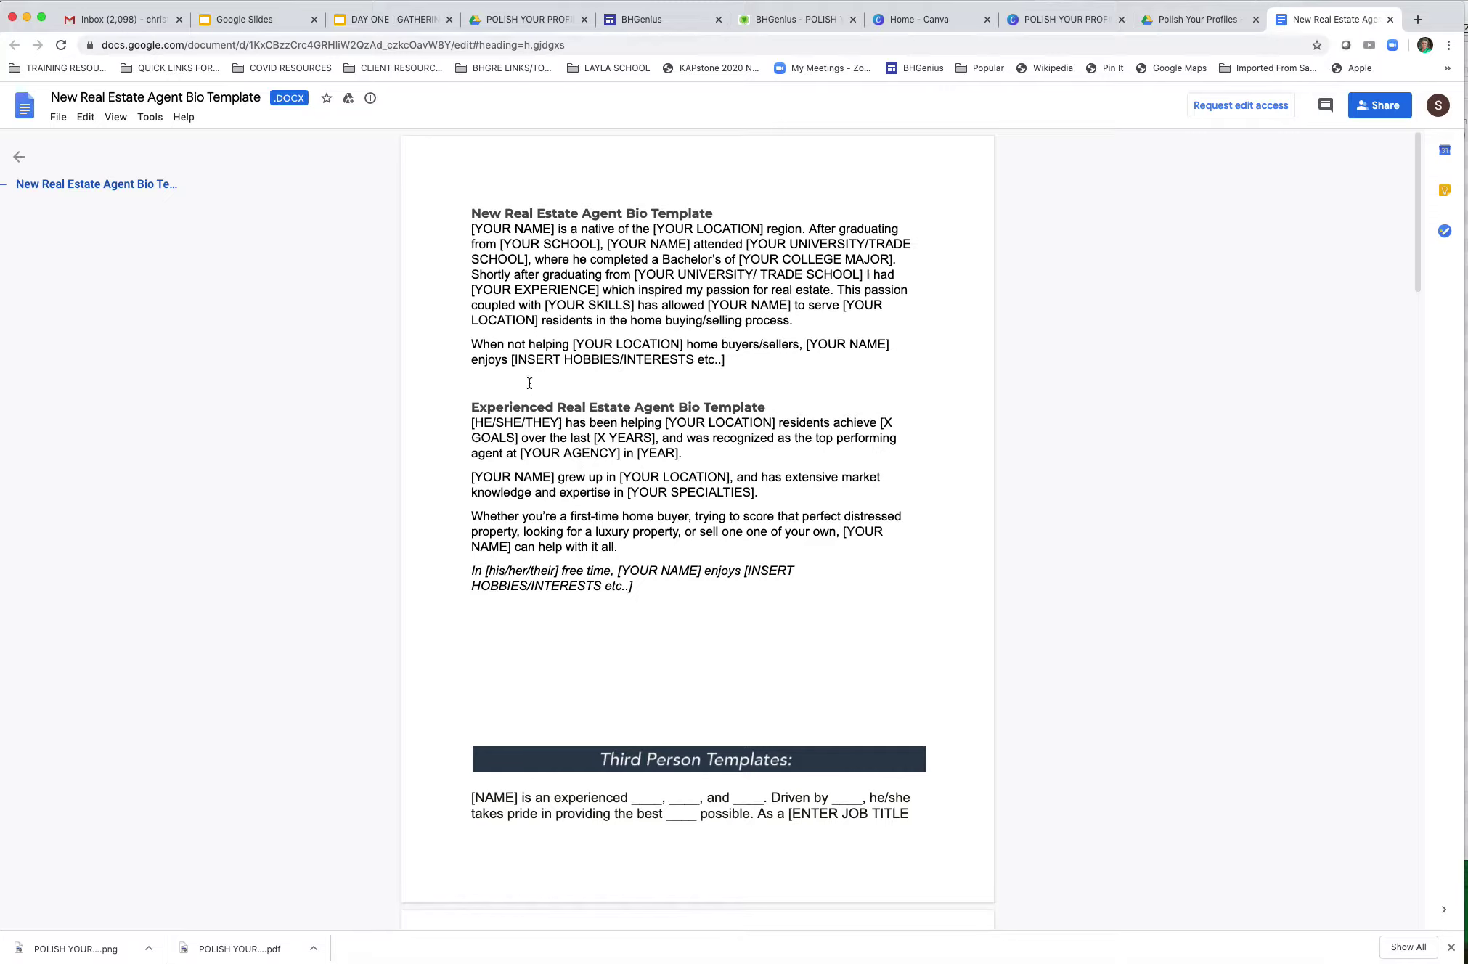
Step: Try to add the bio template document to My Drive
click(349, 101)
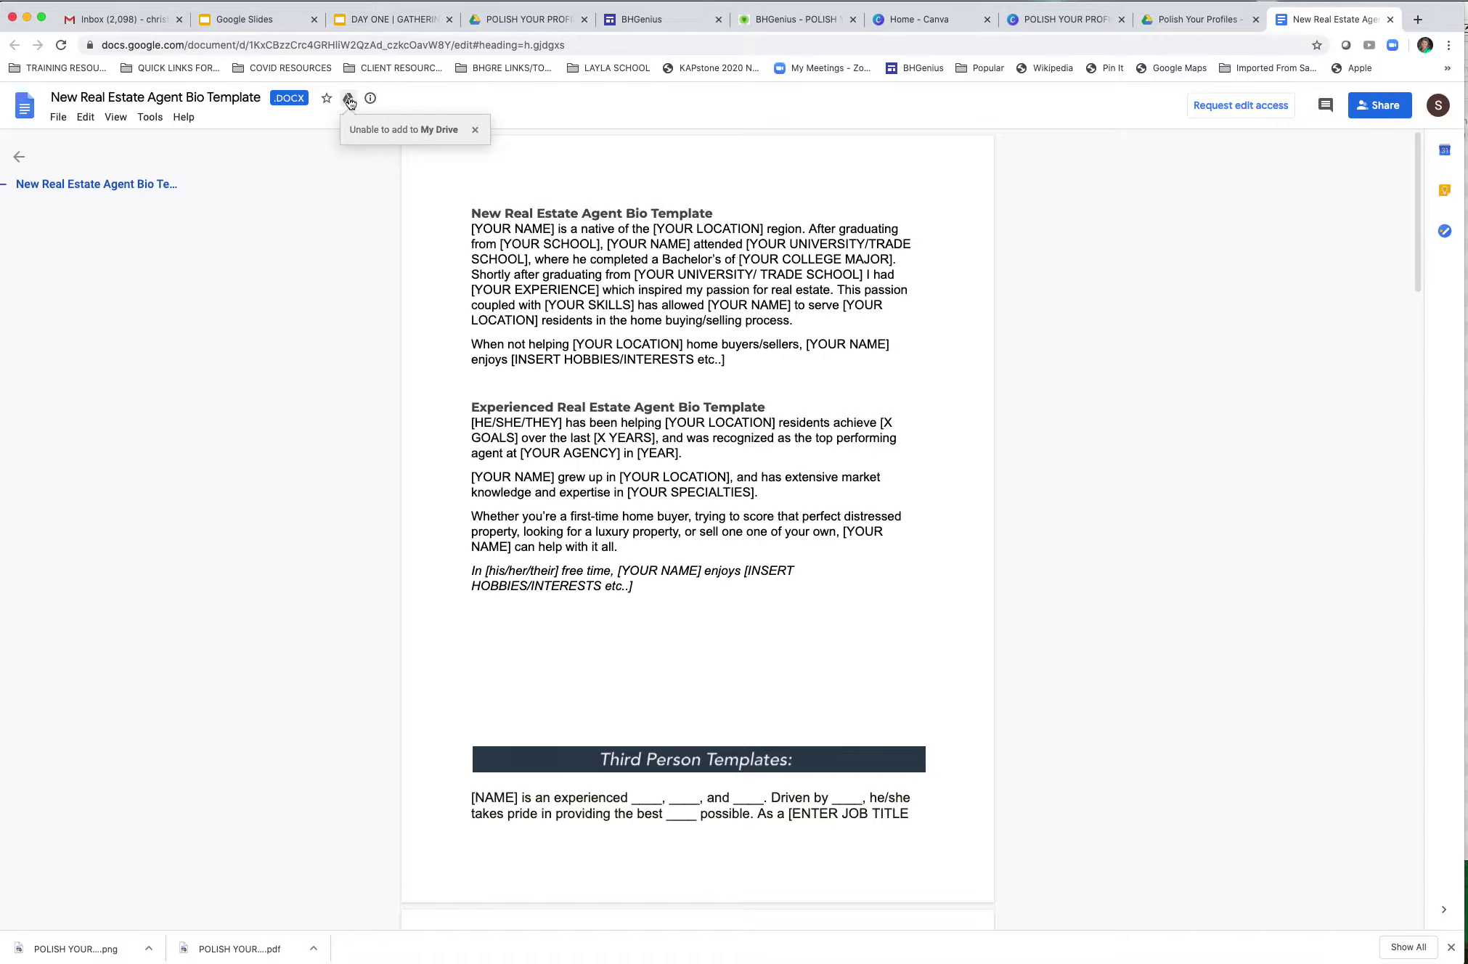
click(475, 130)
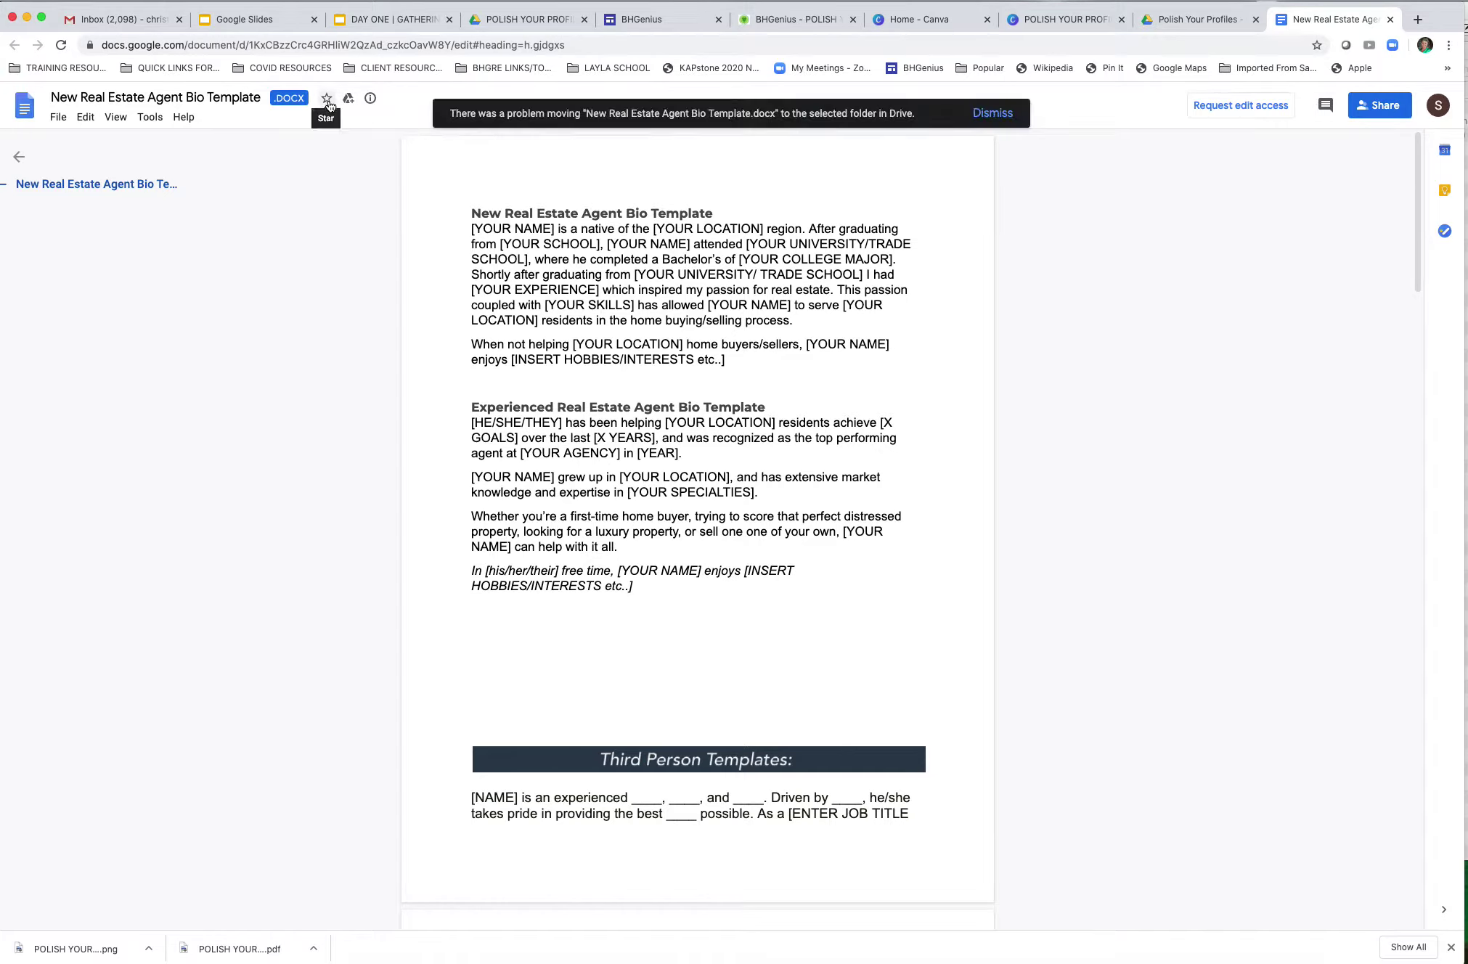
click(993, 112)
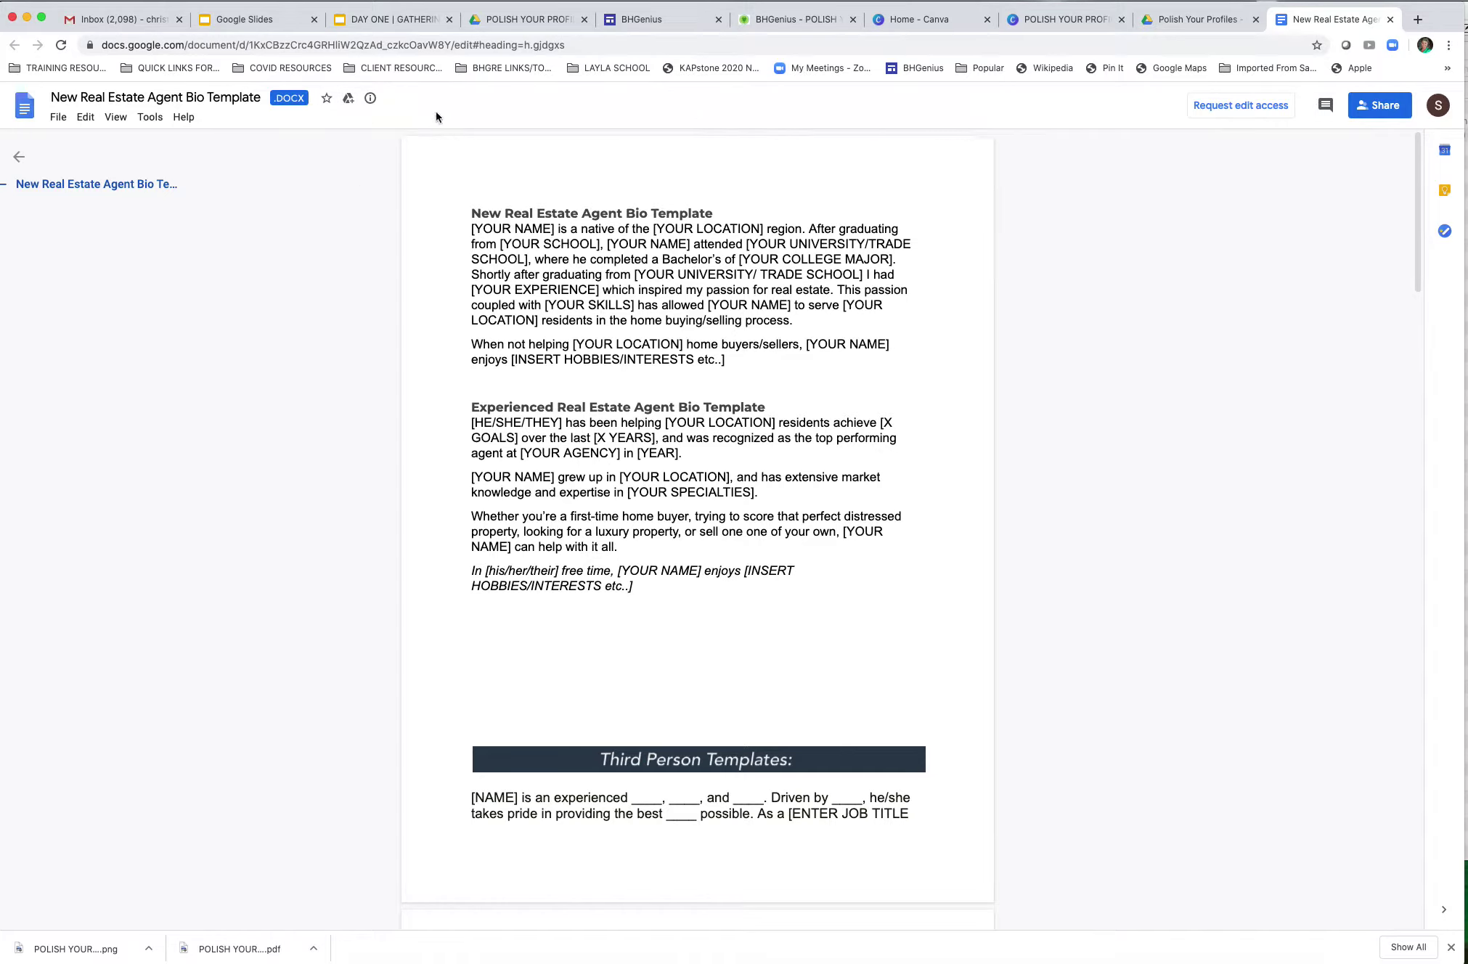
click(349, 101)
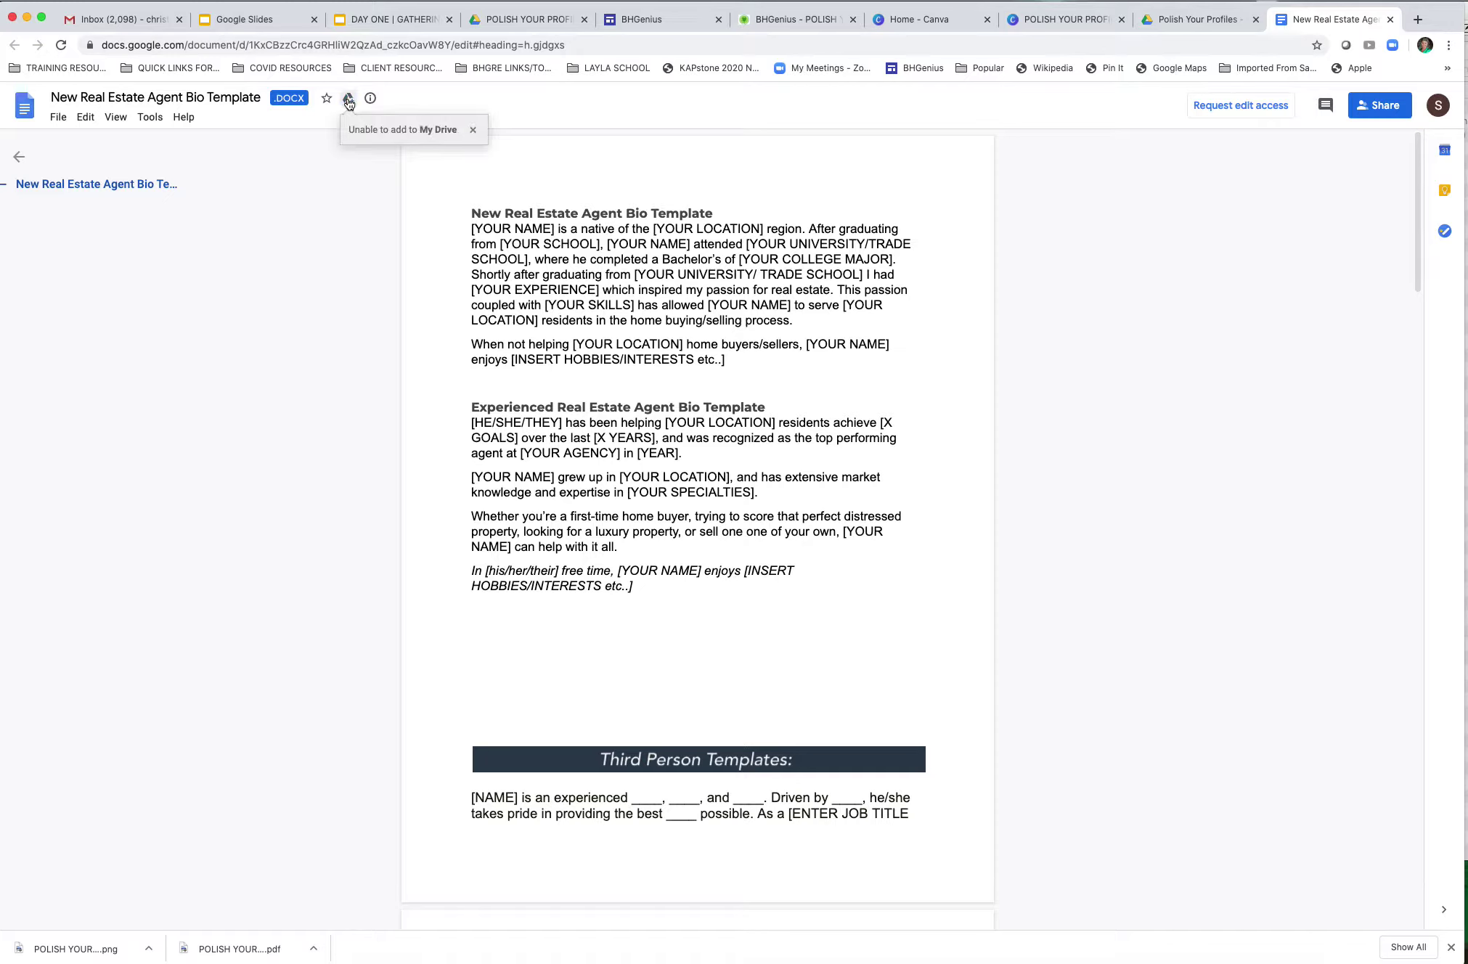
Step: Start a copy of the template and shorten its name to New Real Estate Agent Bio Template.docx
click(59, 119)
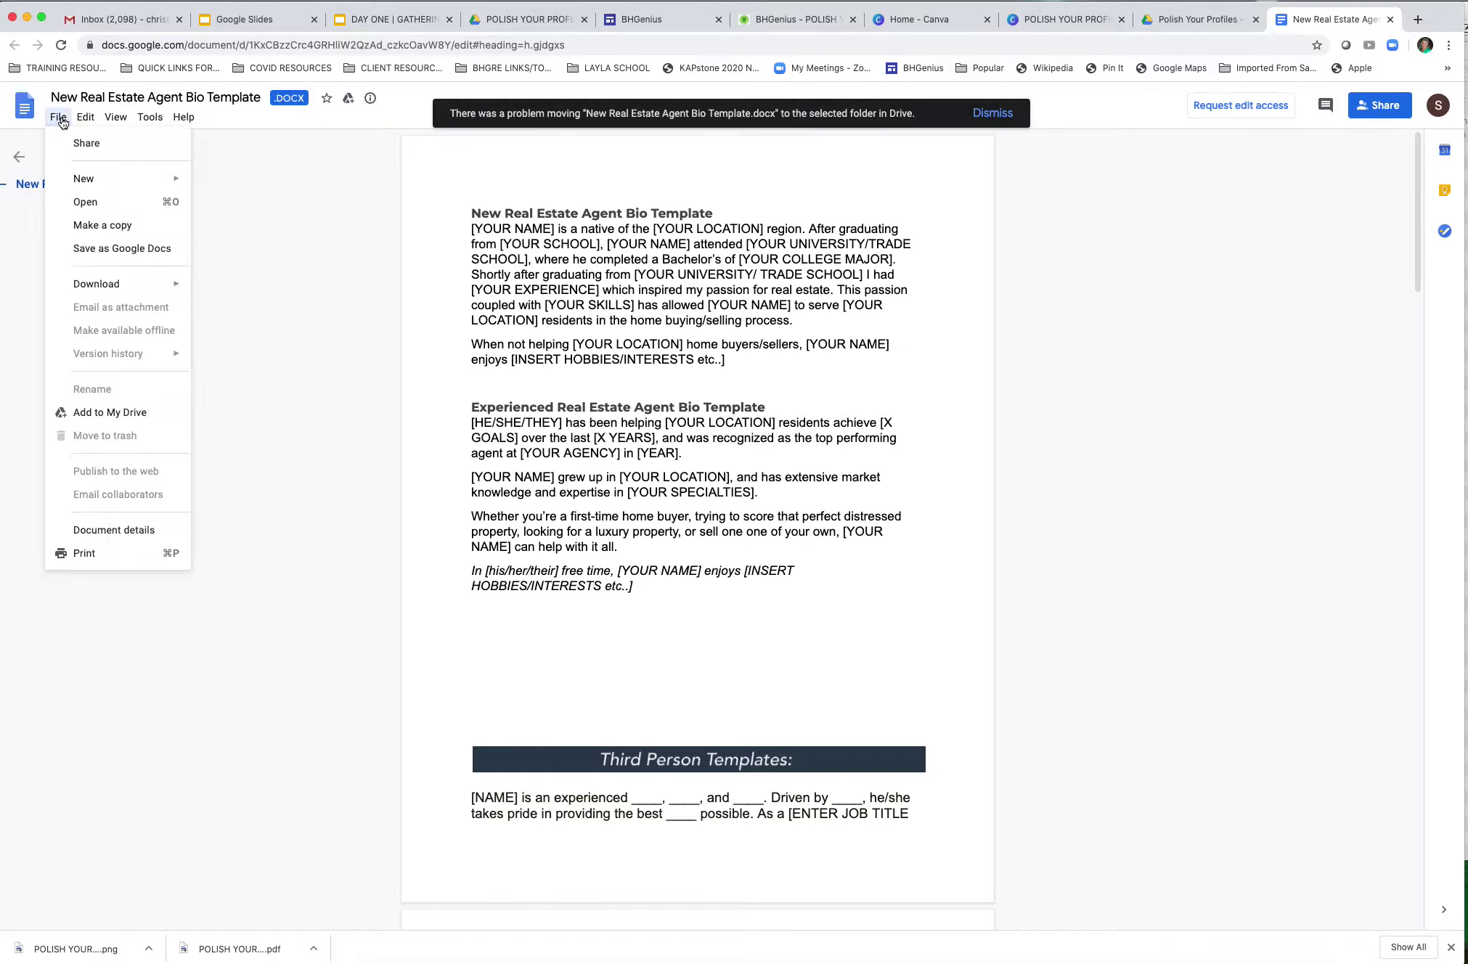
click(93, 226)
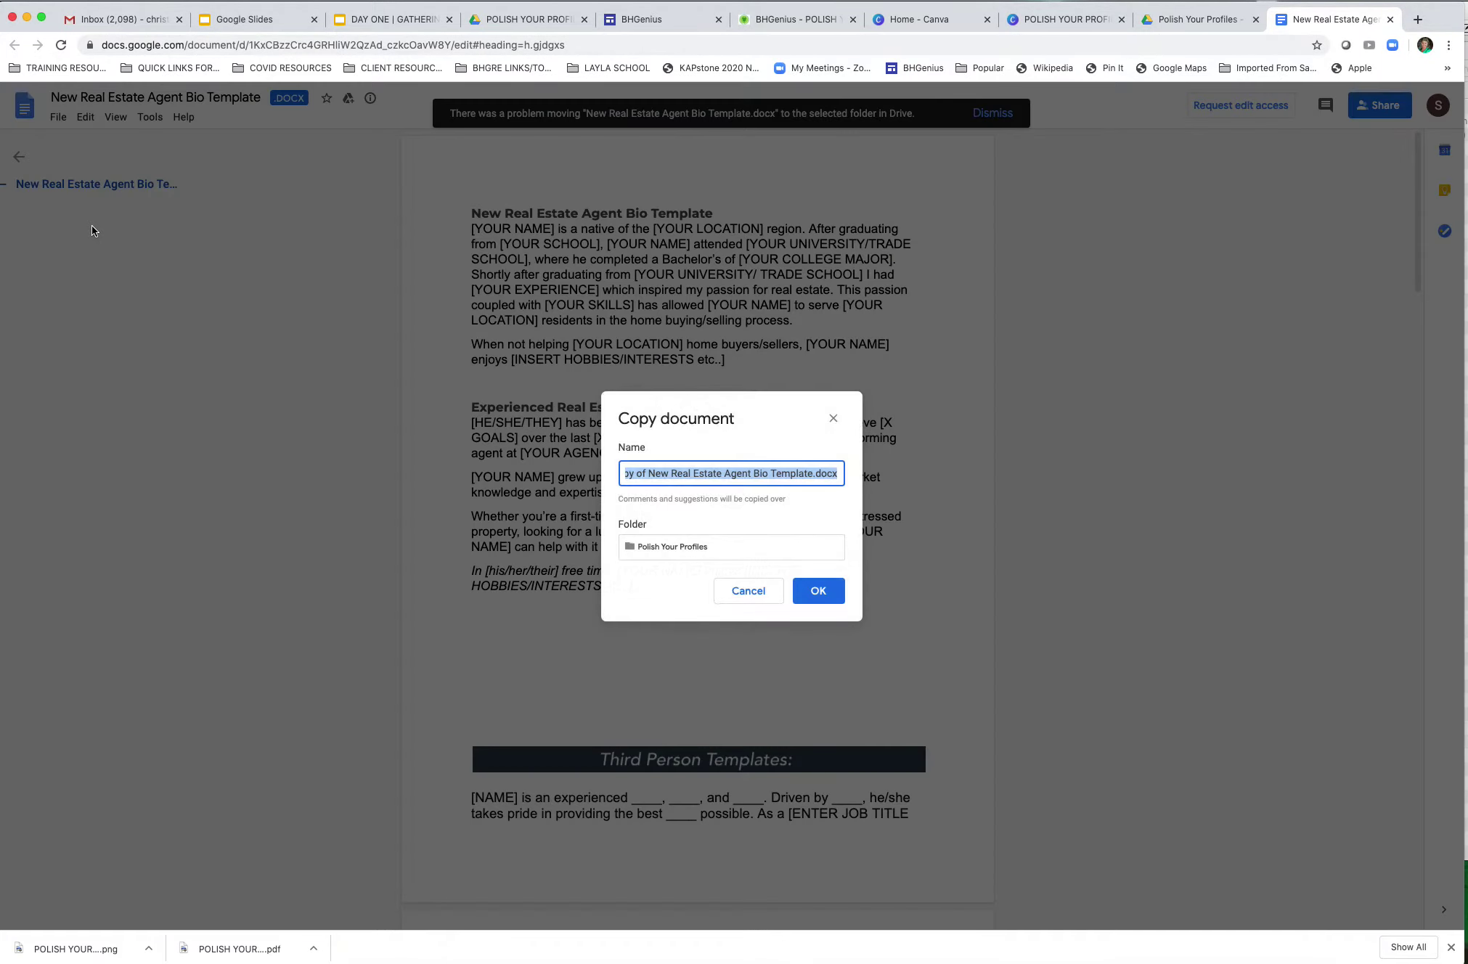
click(649, 473)
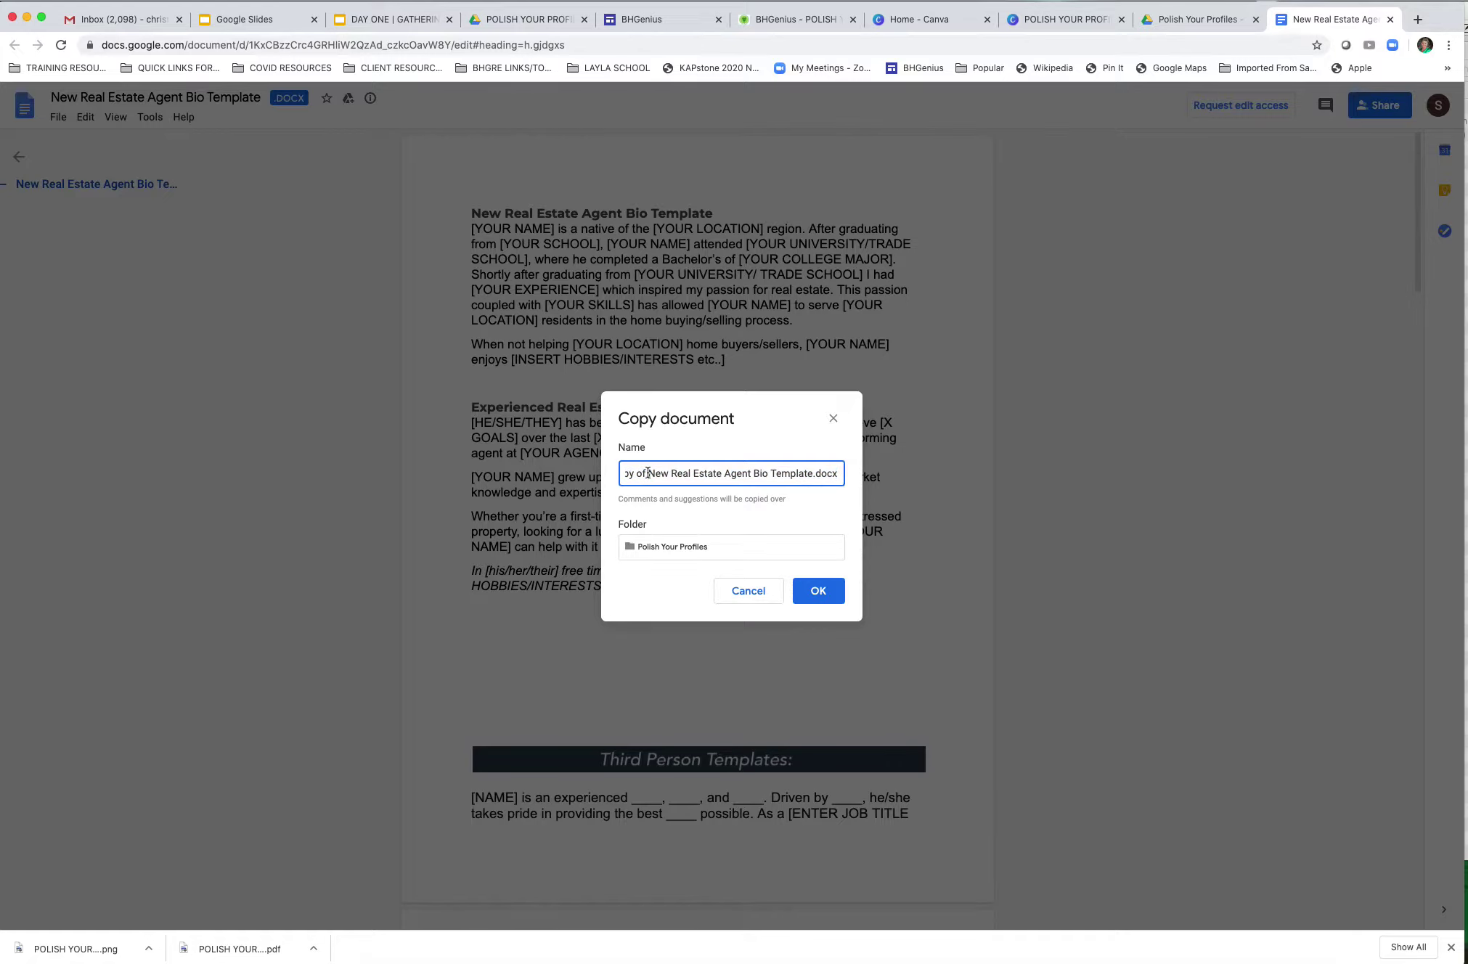
drag(648, 473, 581, 473)
key(BackSpace)
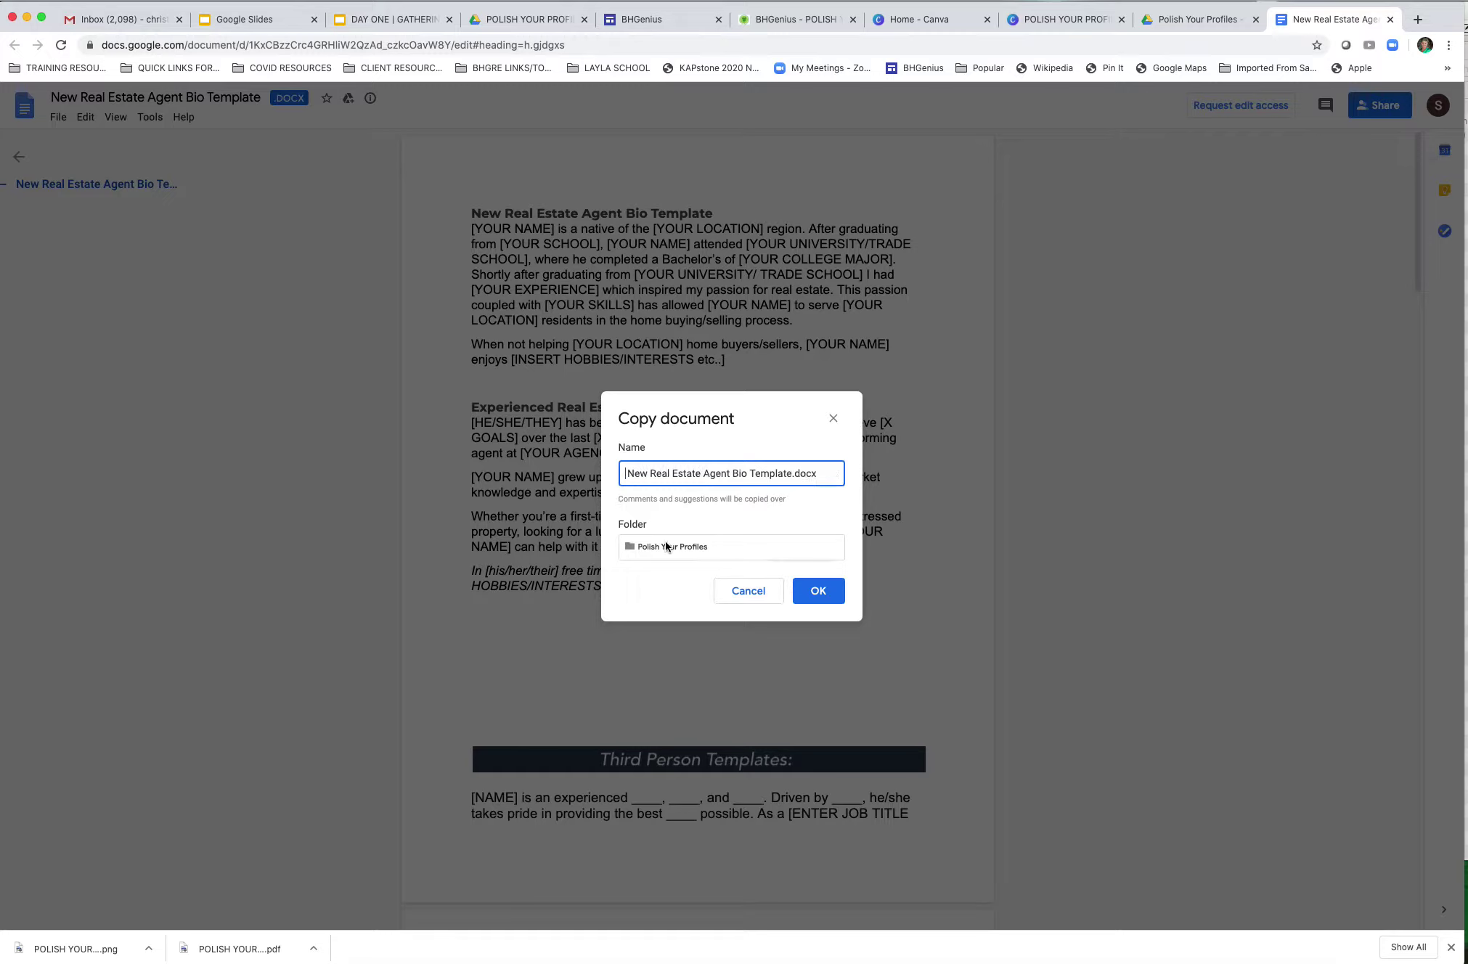
Step: Set the copy's destination to the MY MARKETING RESOURCES folder in My Drive and create the copy
click(662, 549)
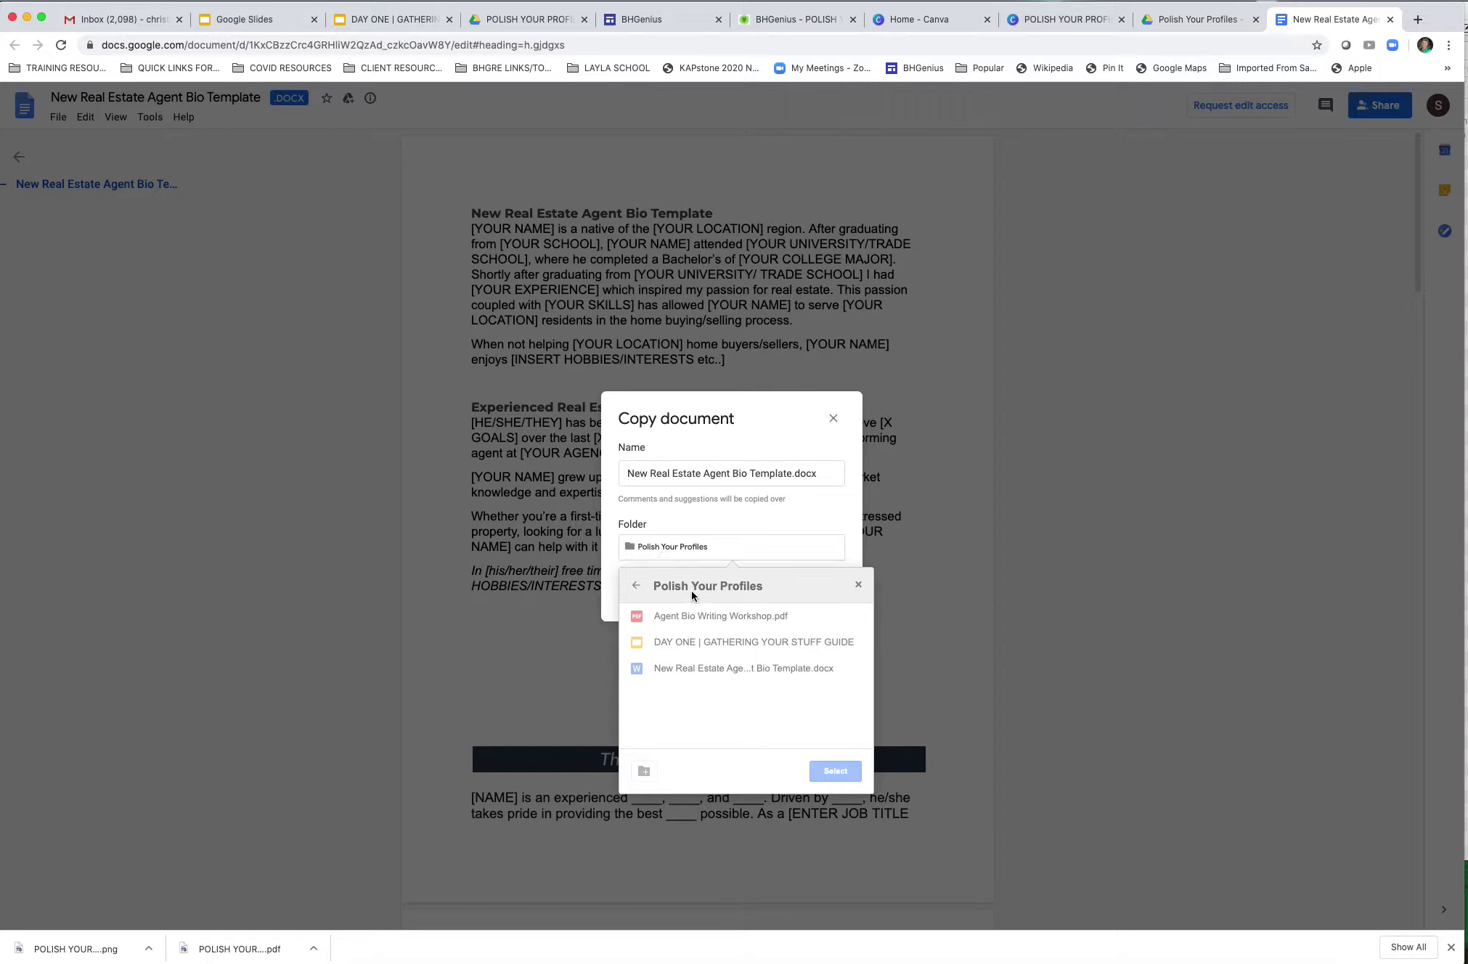
click(636, 586)
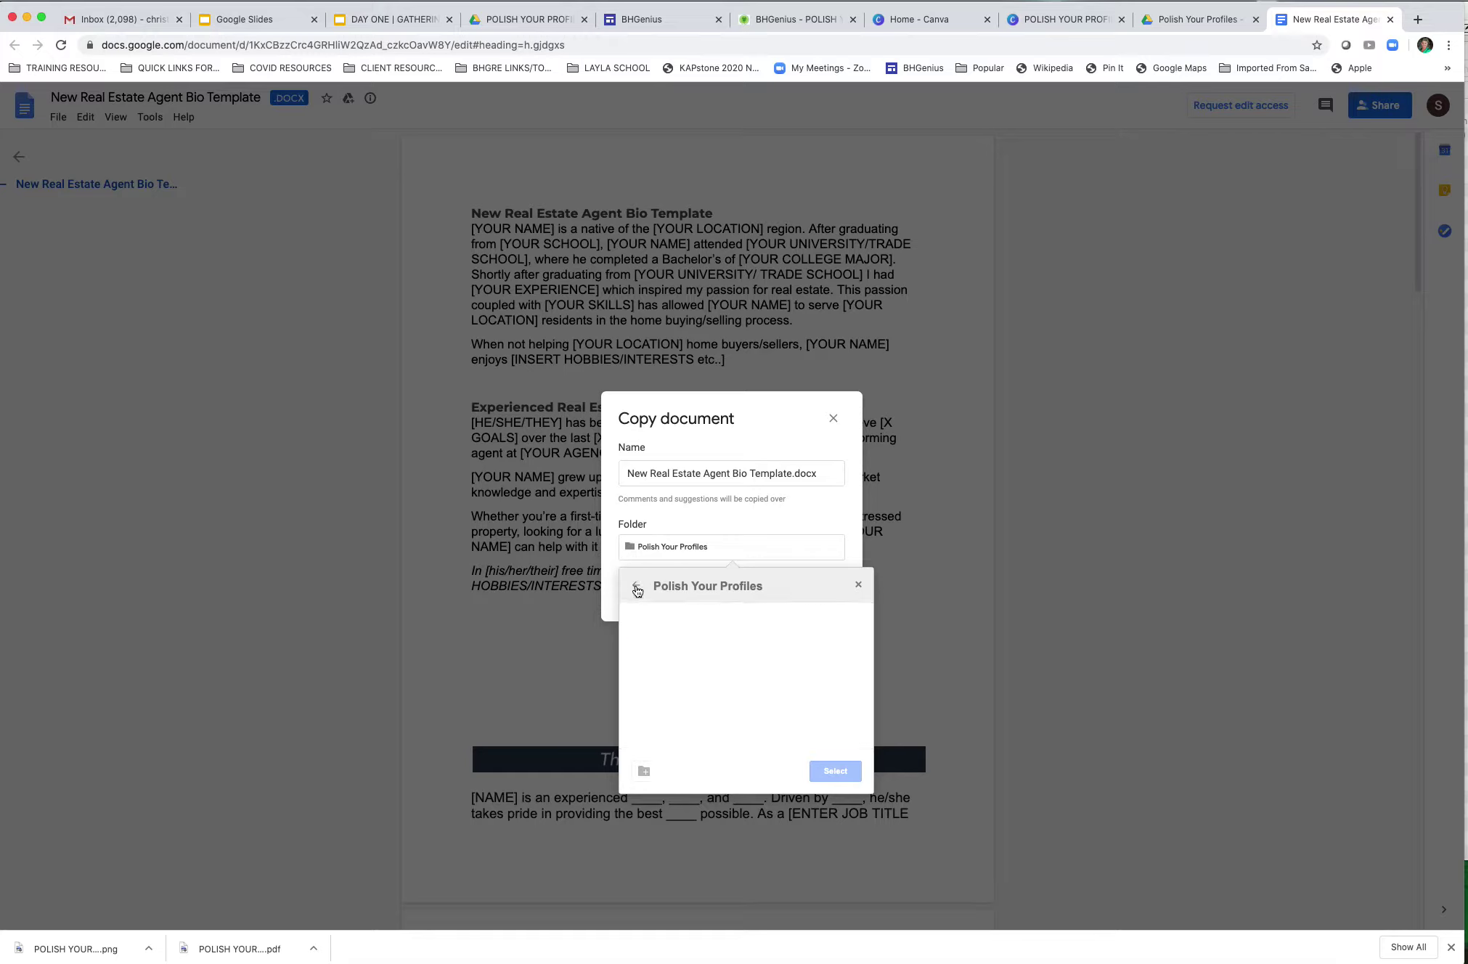
click(636, 587)
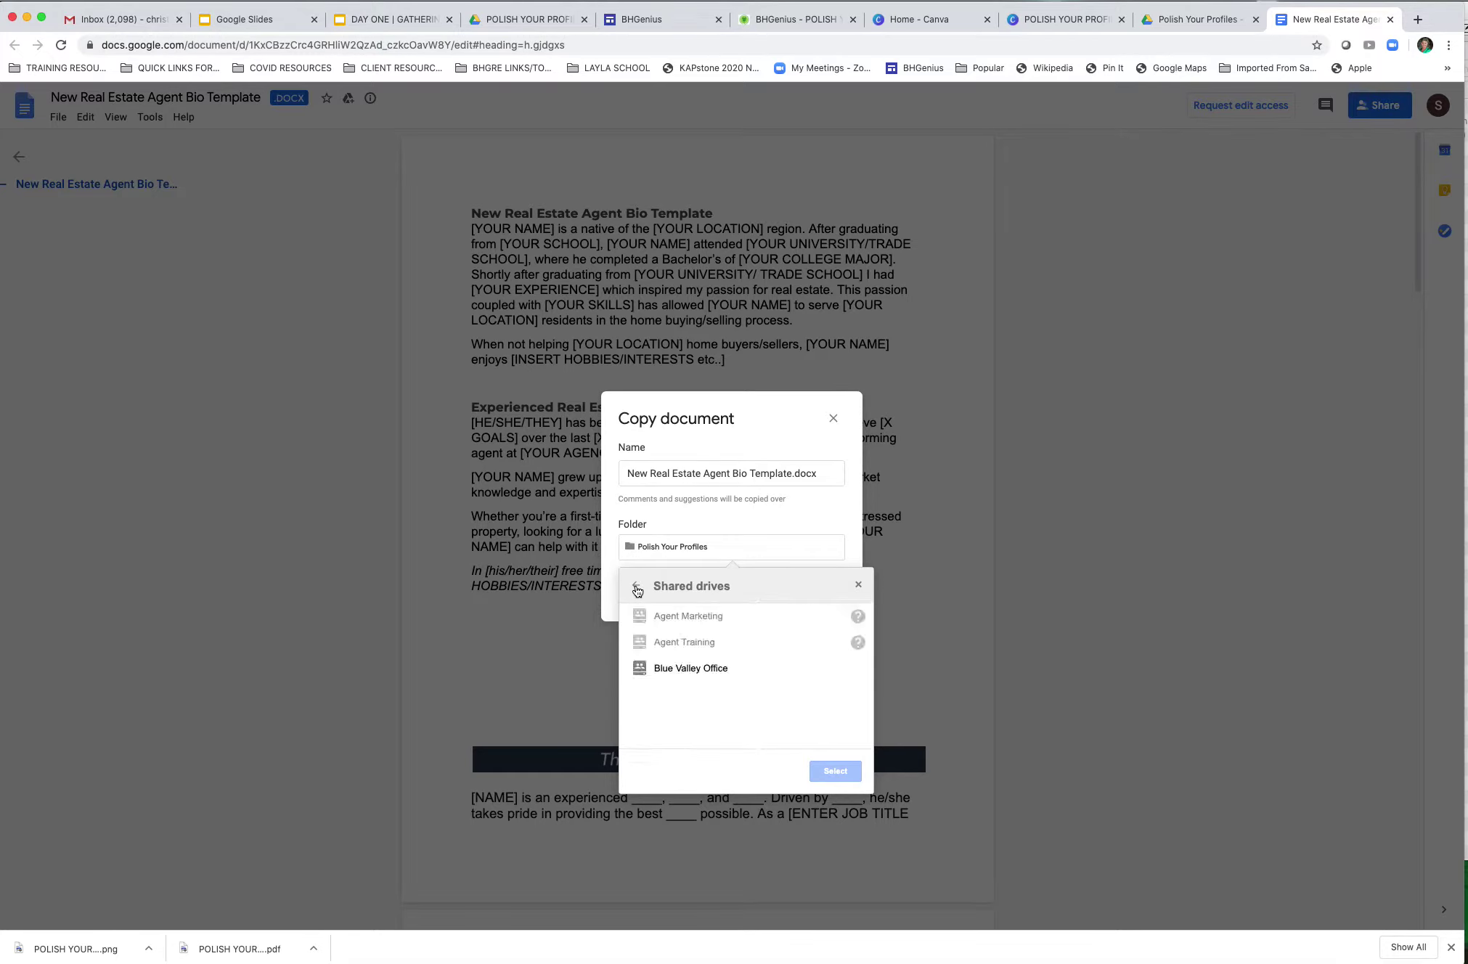
click(636, 587)
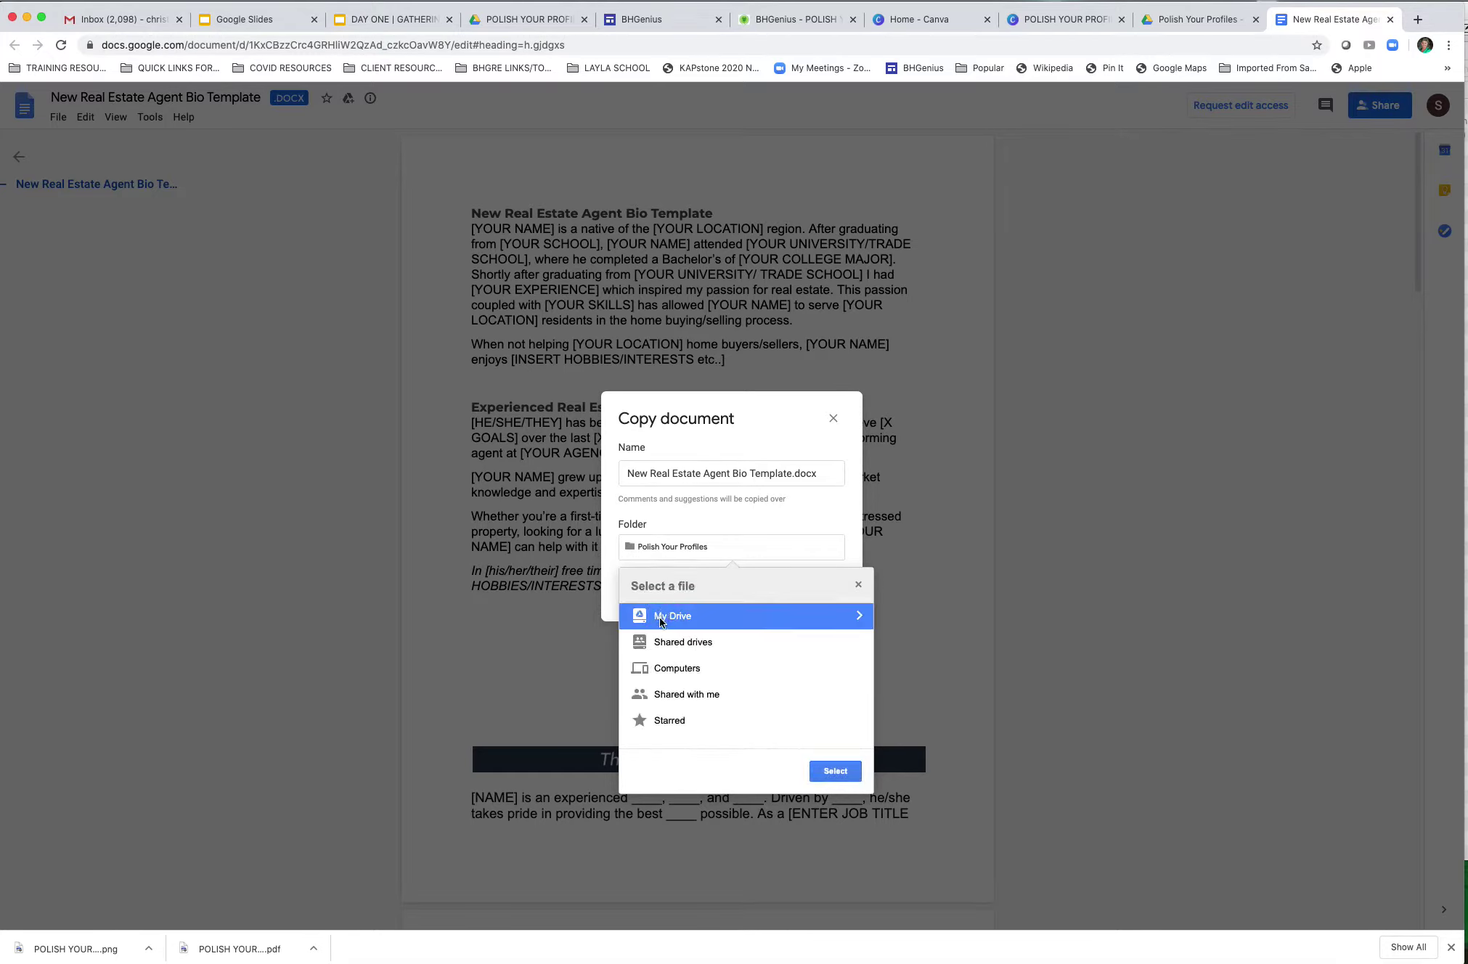
double_click(659, 617)
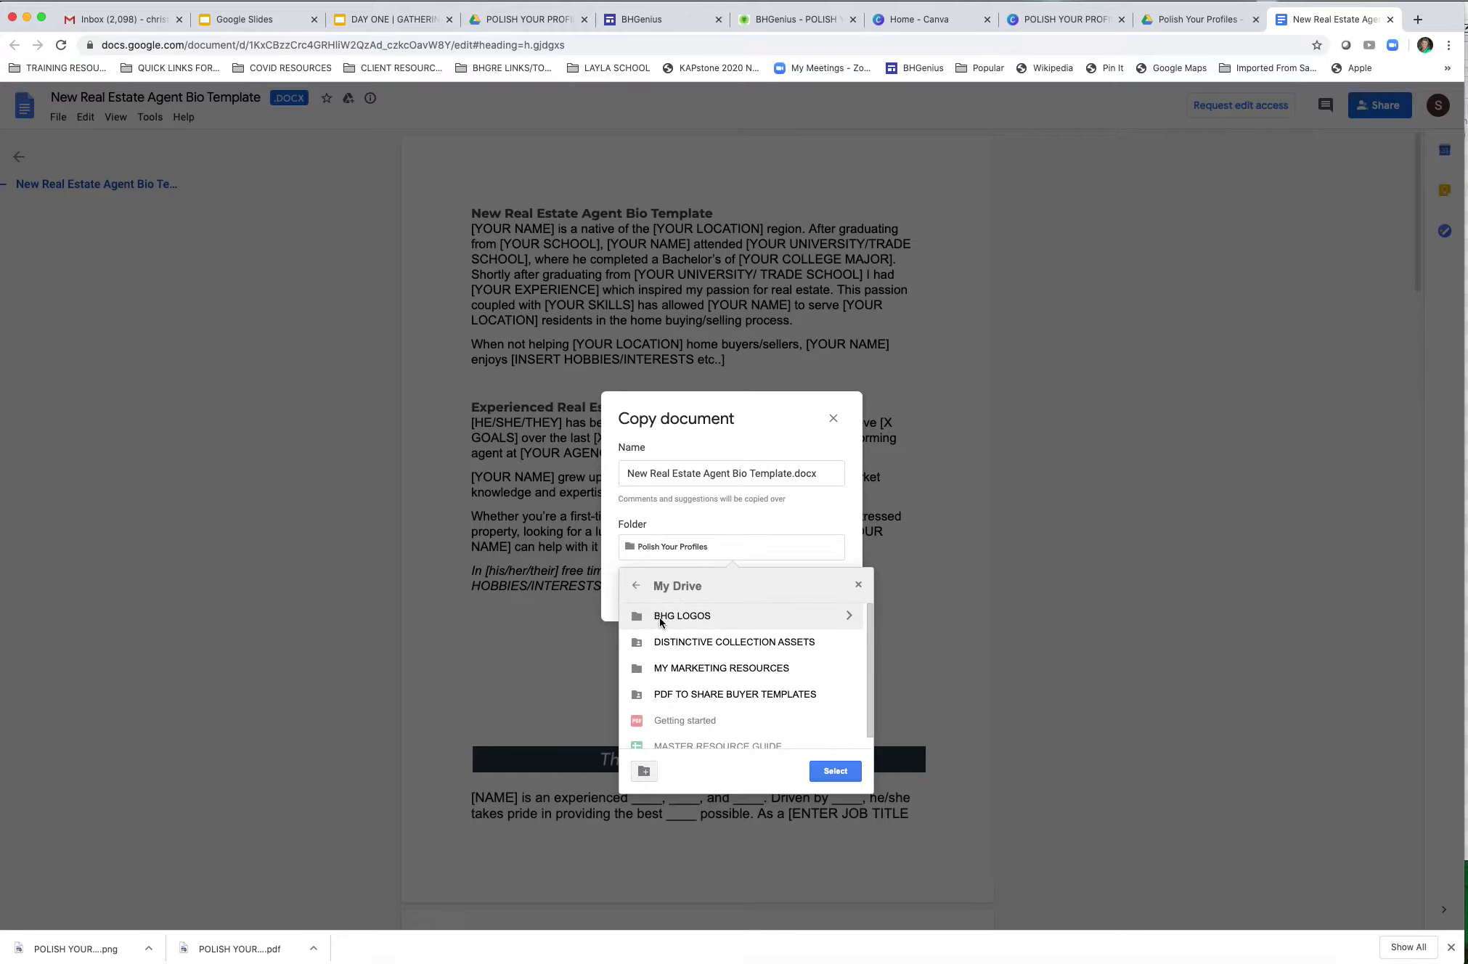
double_click(753, 669)
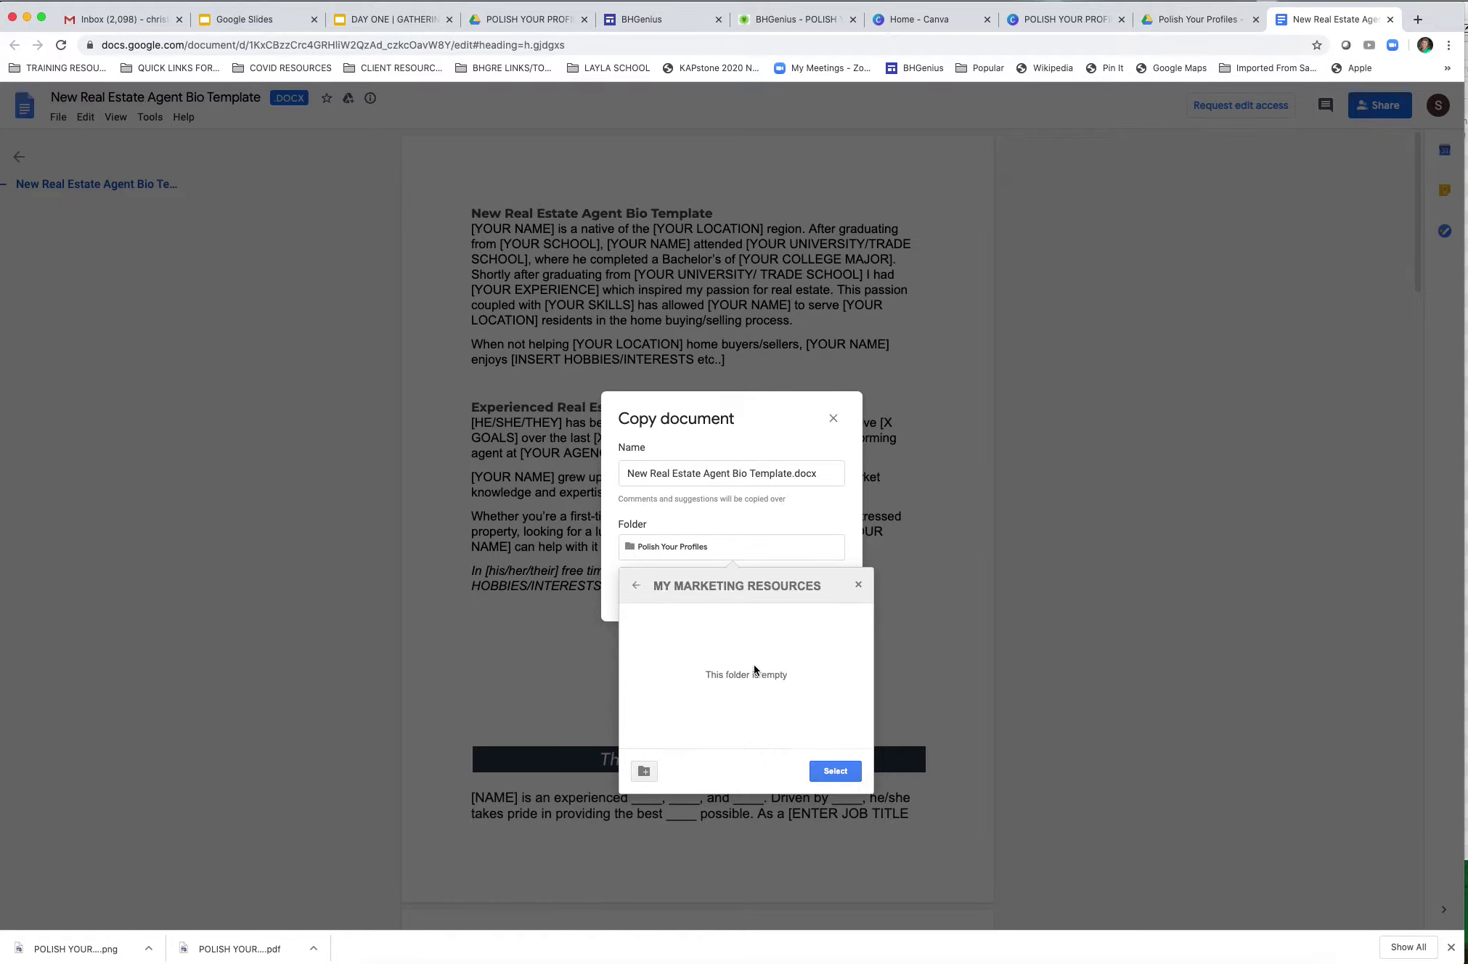
click(834, 774)
click(812, 592)
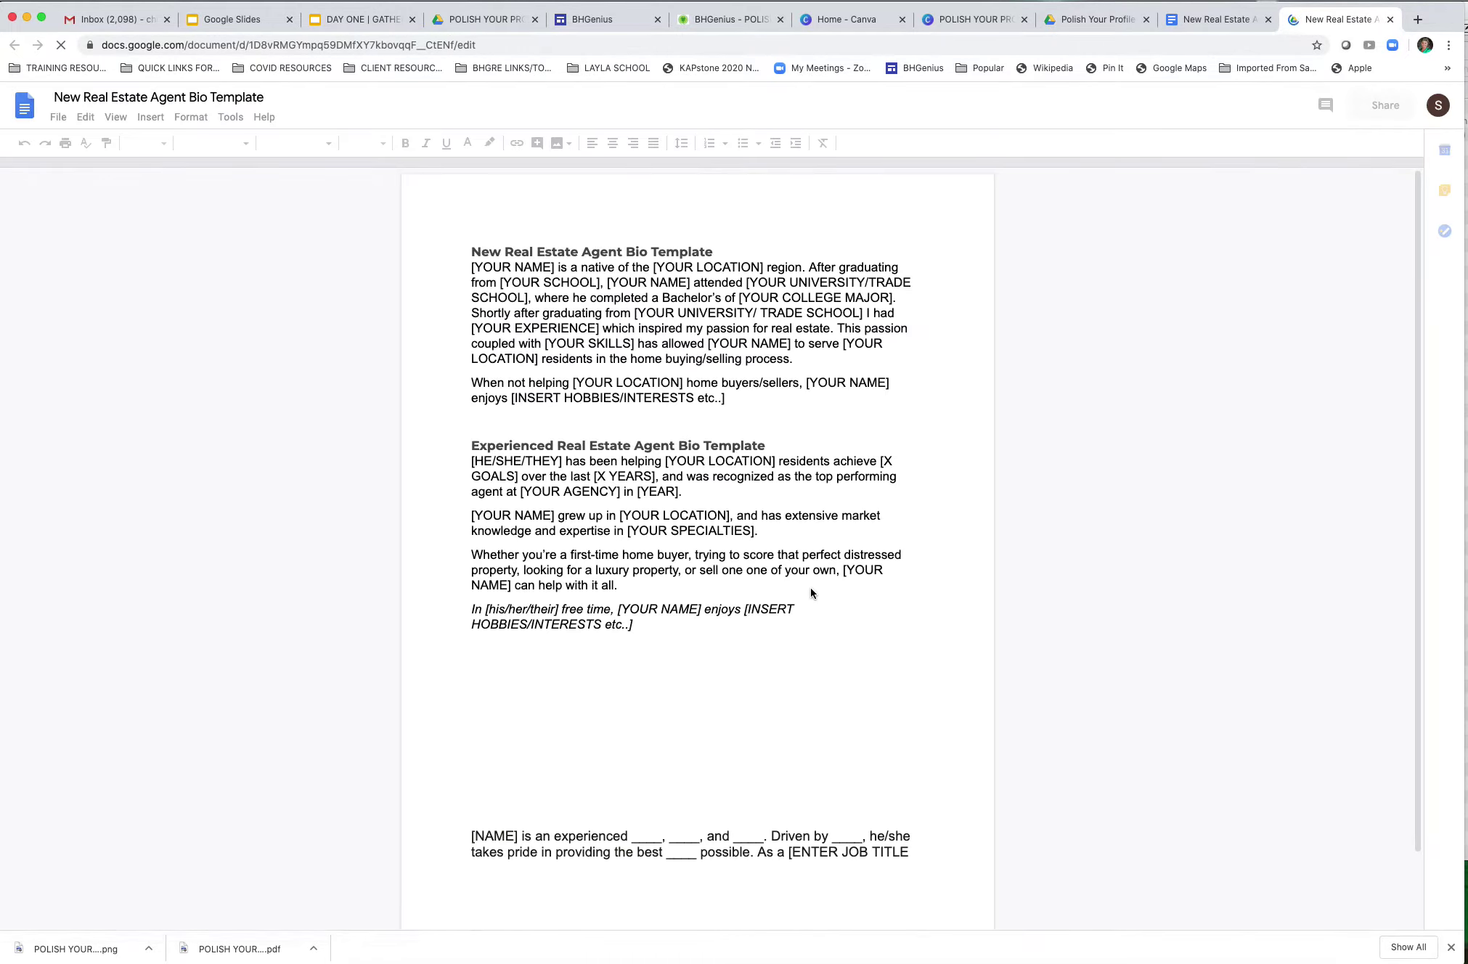
Step: Delete the paragraphs under the New Real Estate Agent Bio Template heading in the copy, and undo the deletion
click(833, 398)
drag(793, 395, 445, 270)
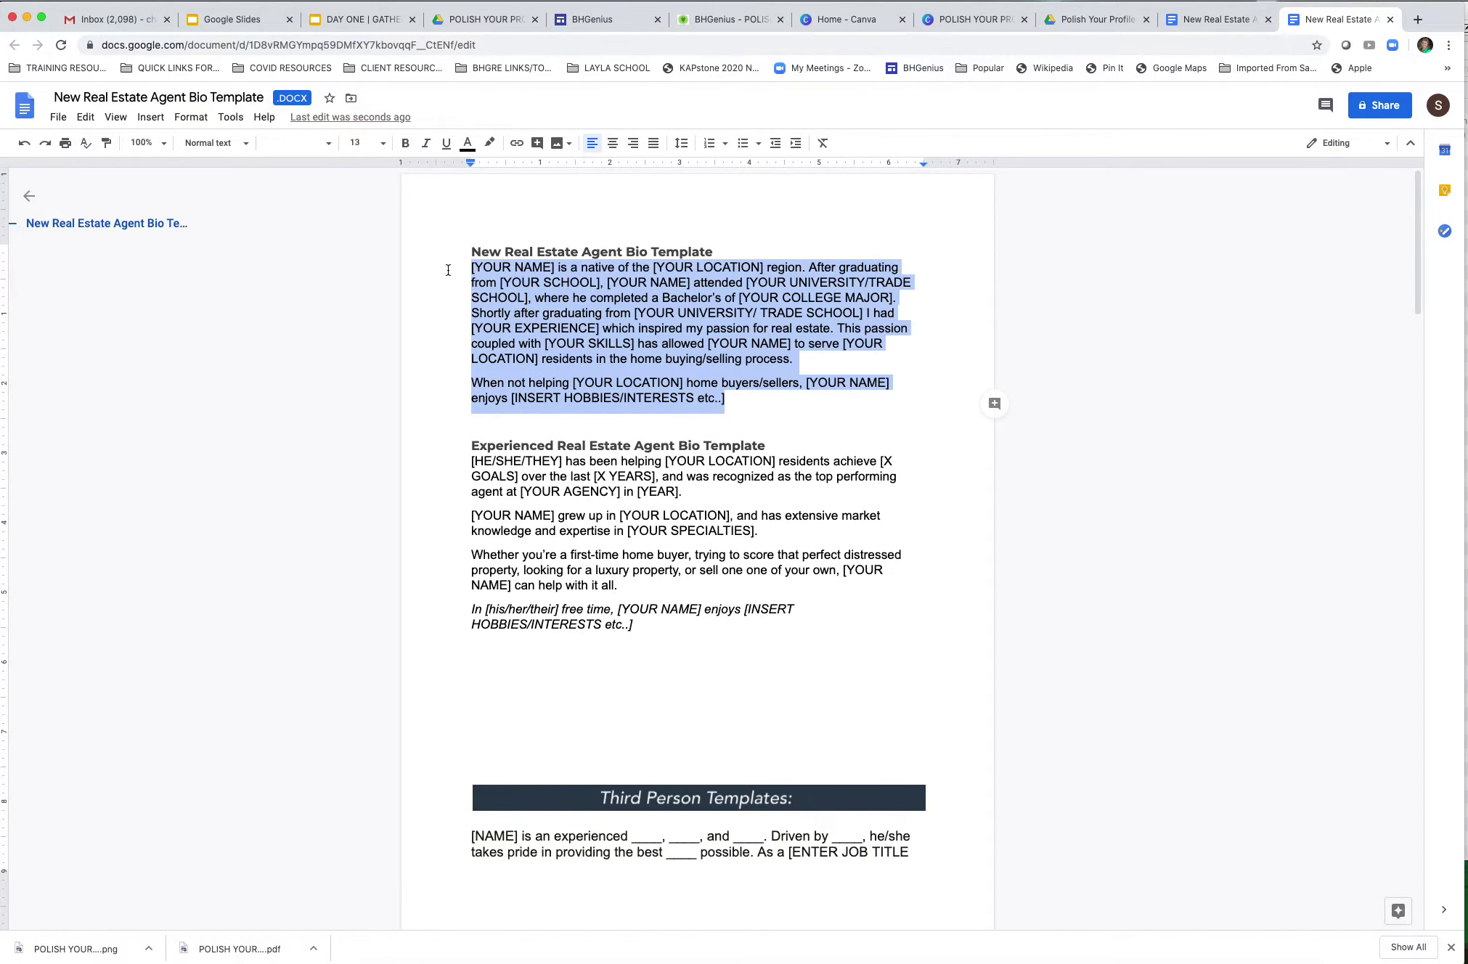
key(BackSpace)
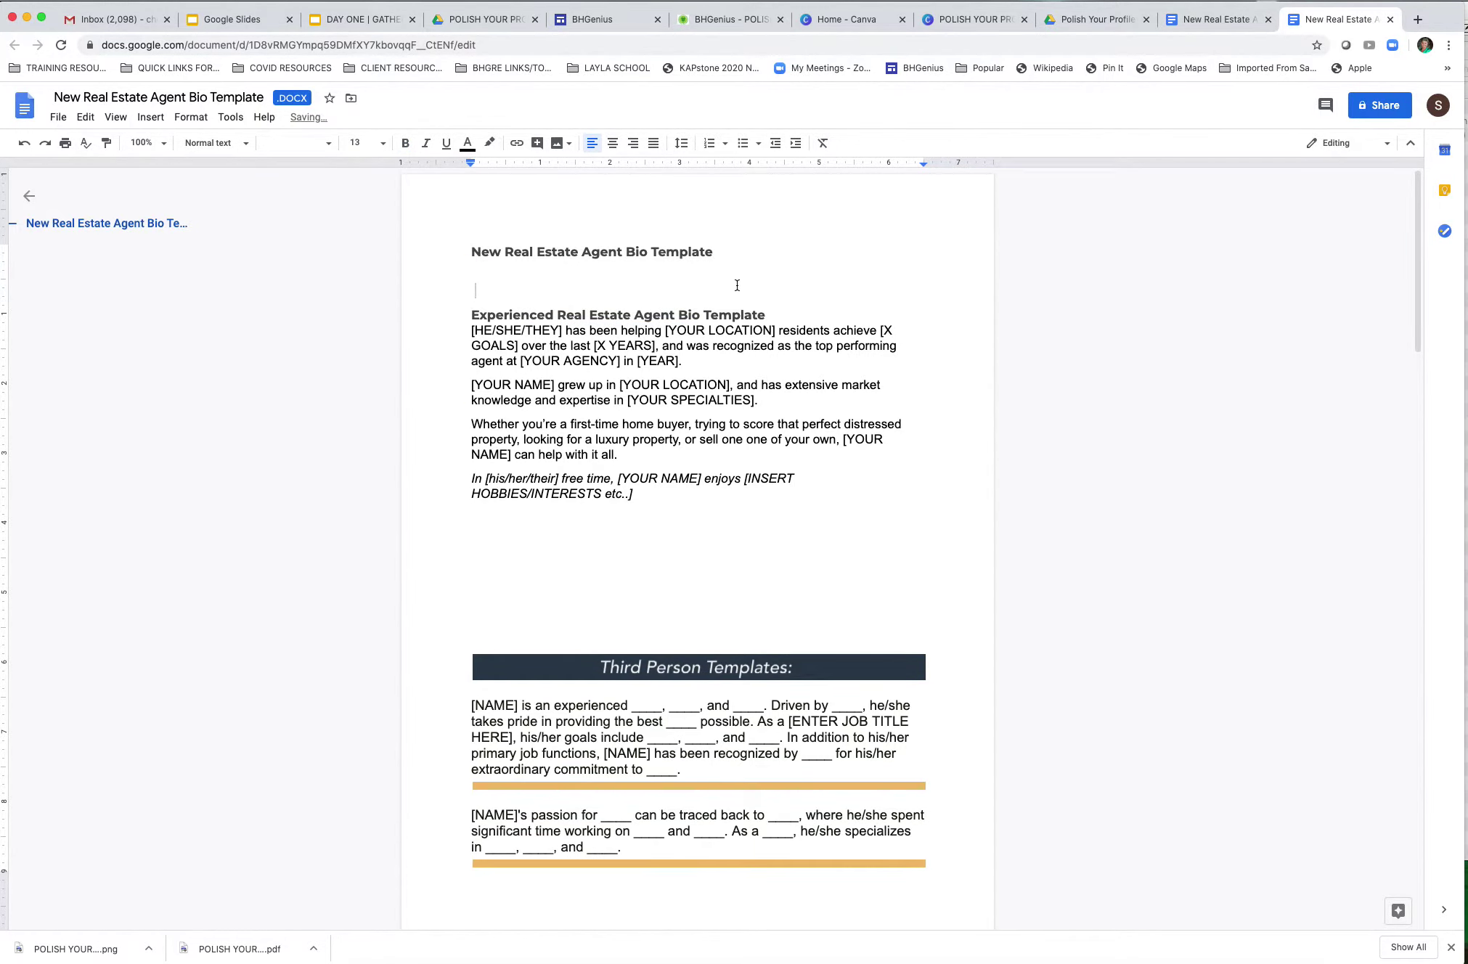
key(ctrl+z)
click(1032, 322)
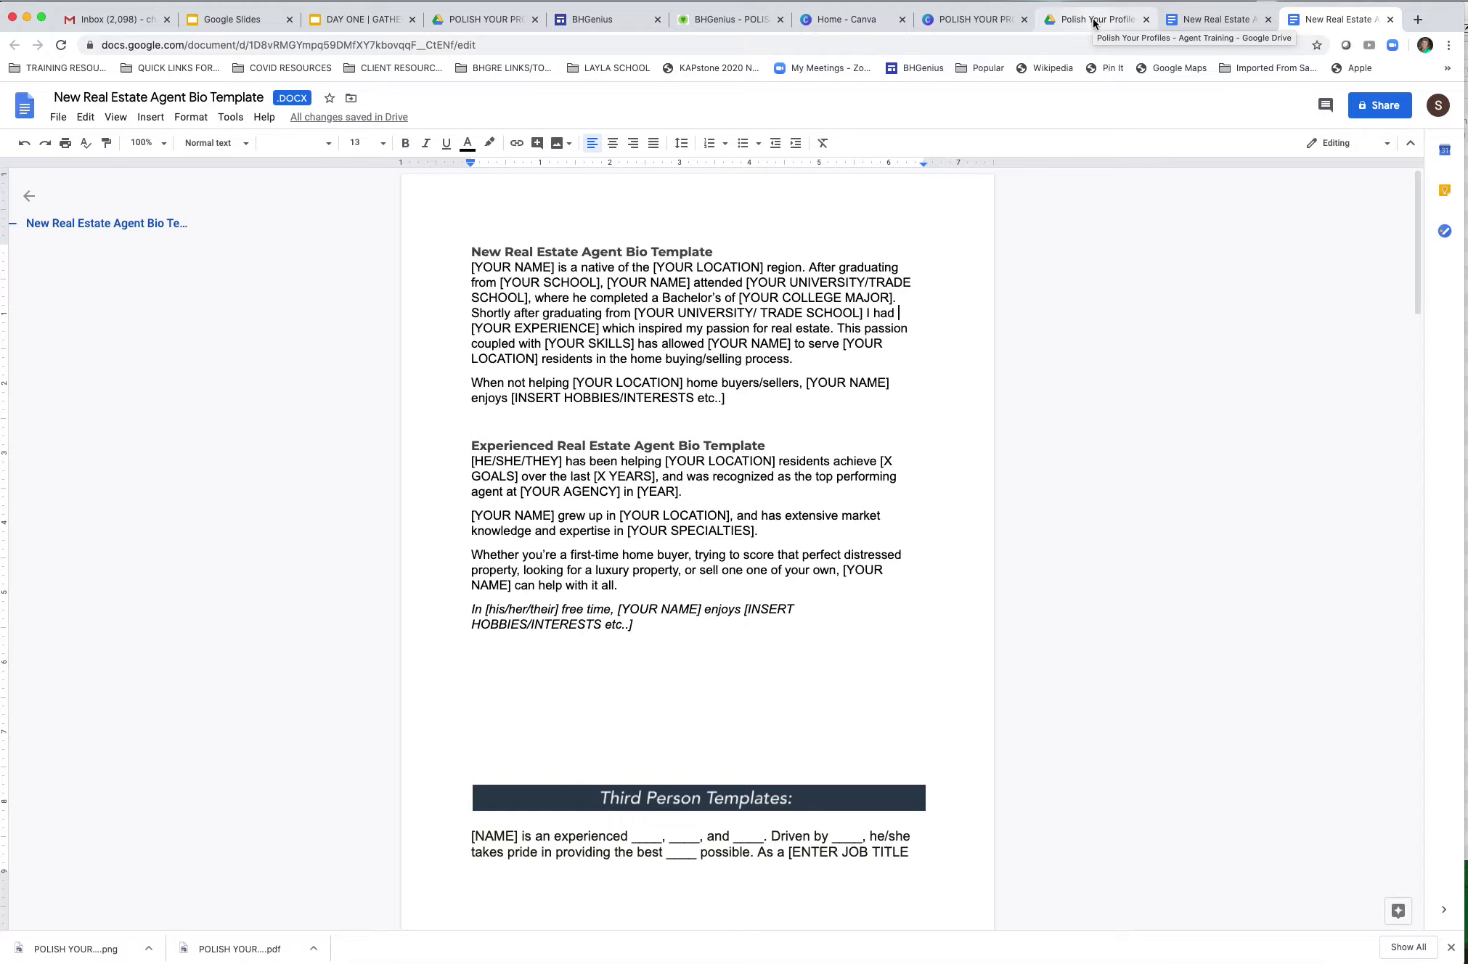
double_click(1125, 416)
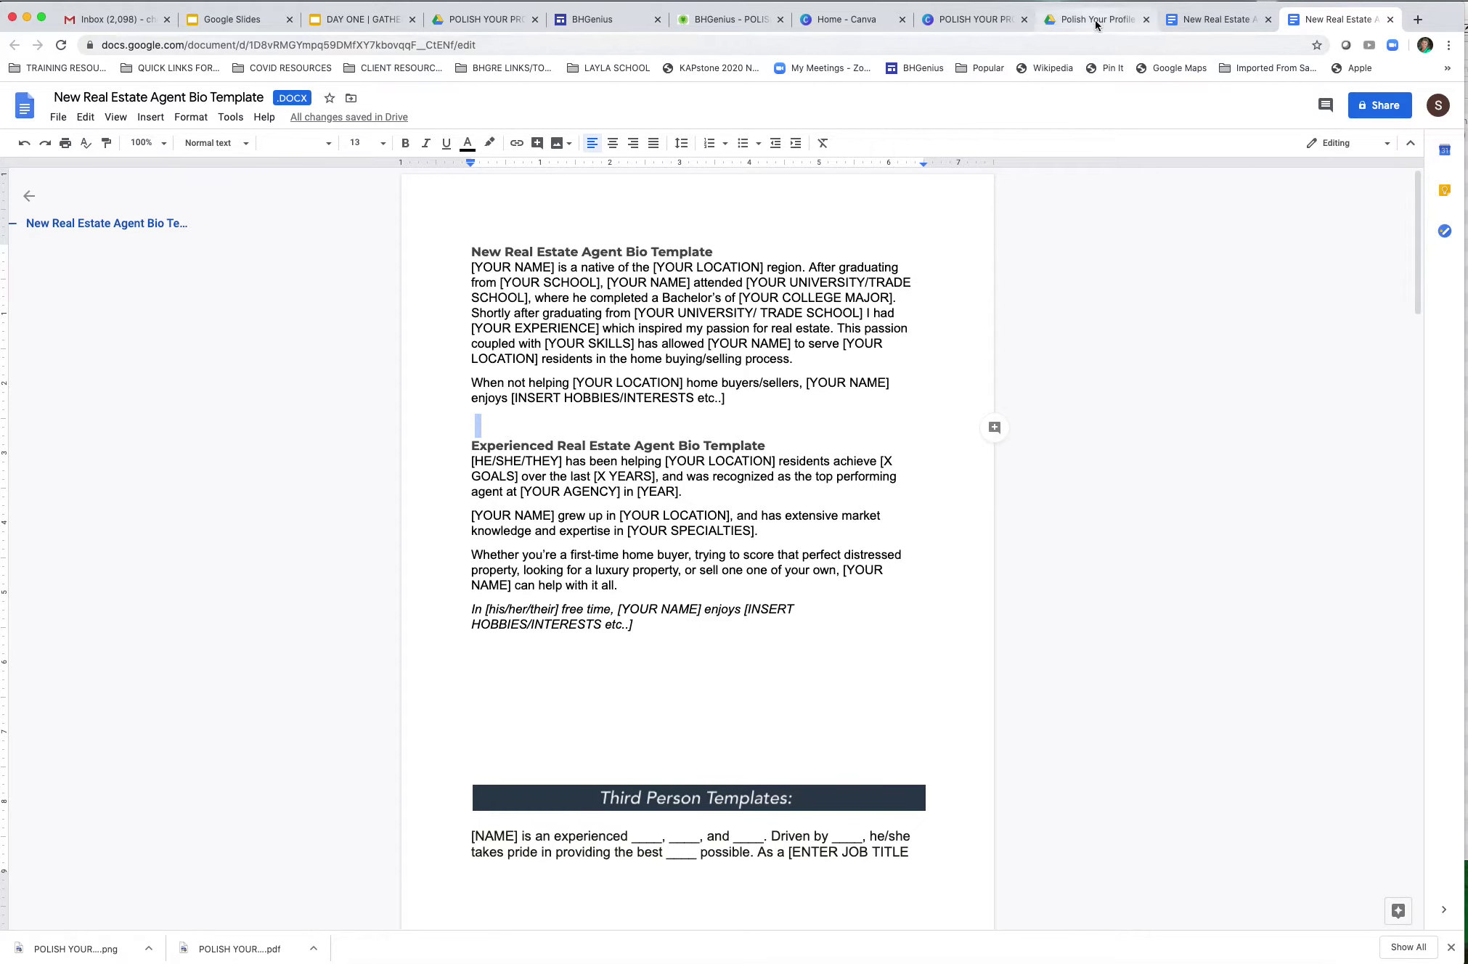
click(1157, 324)
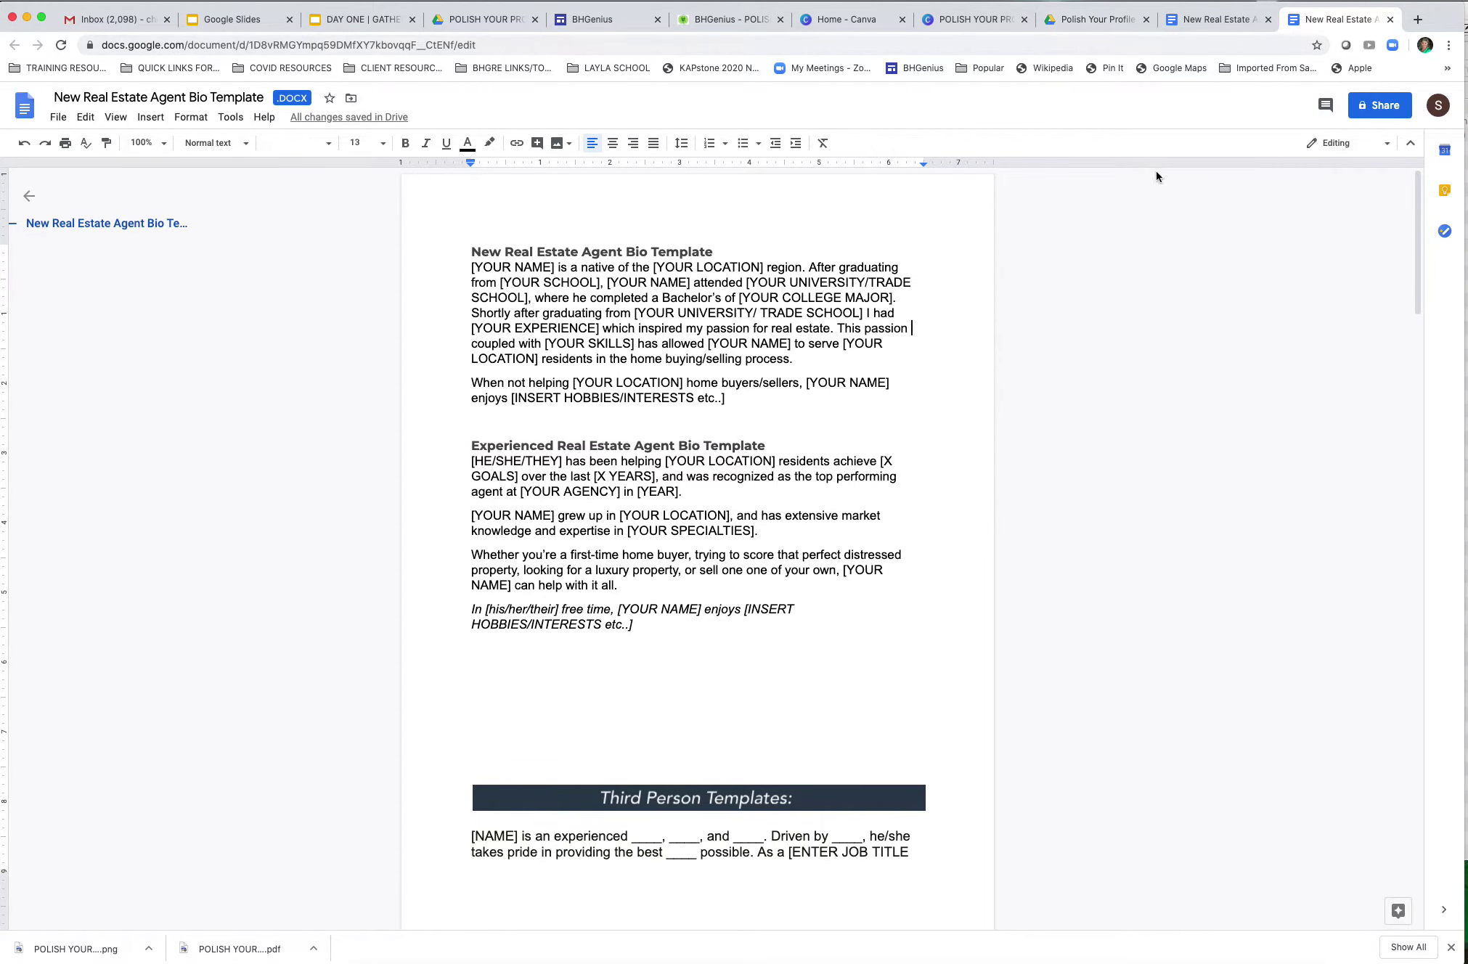
Step: Switch back to Google Drive and close the bio template preview
click(1092, 20)
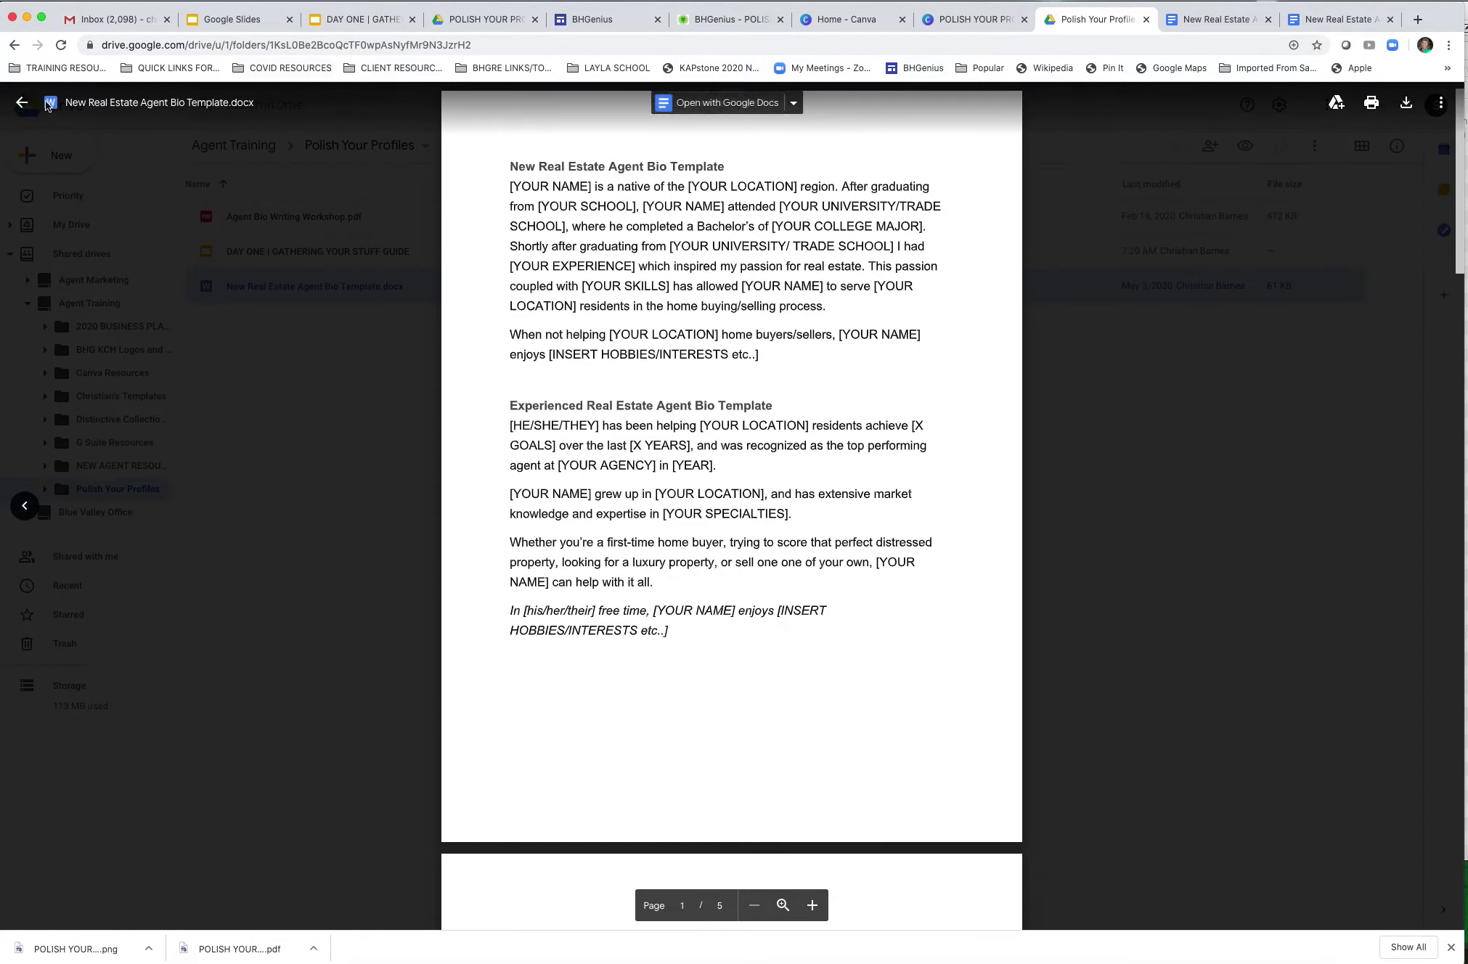
click(22, 103)
click(381, 352)
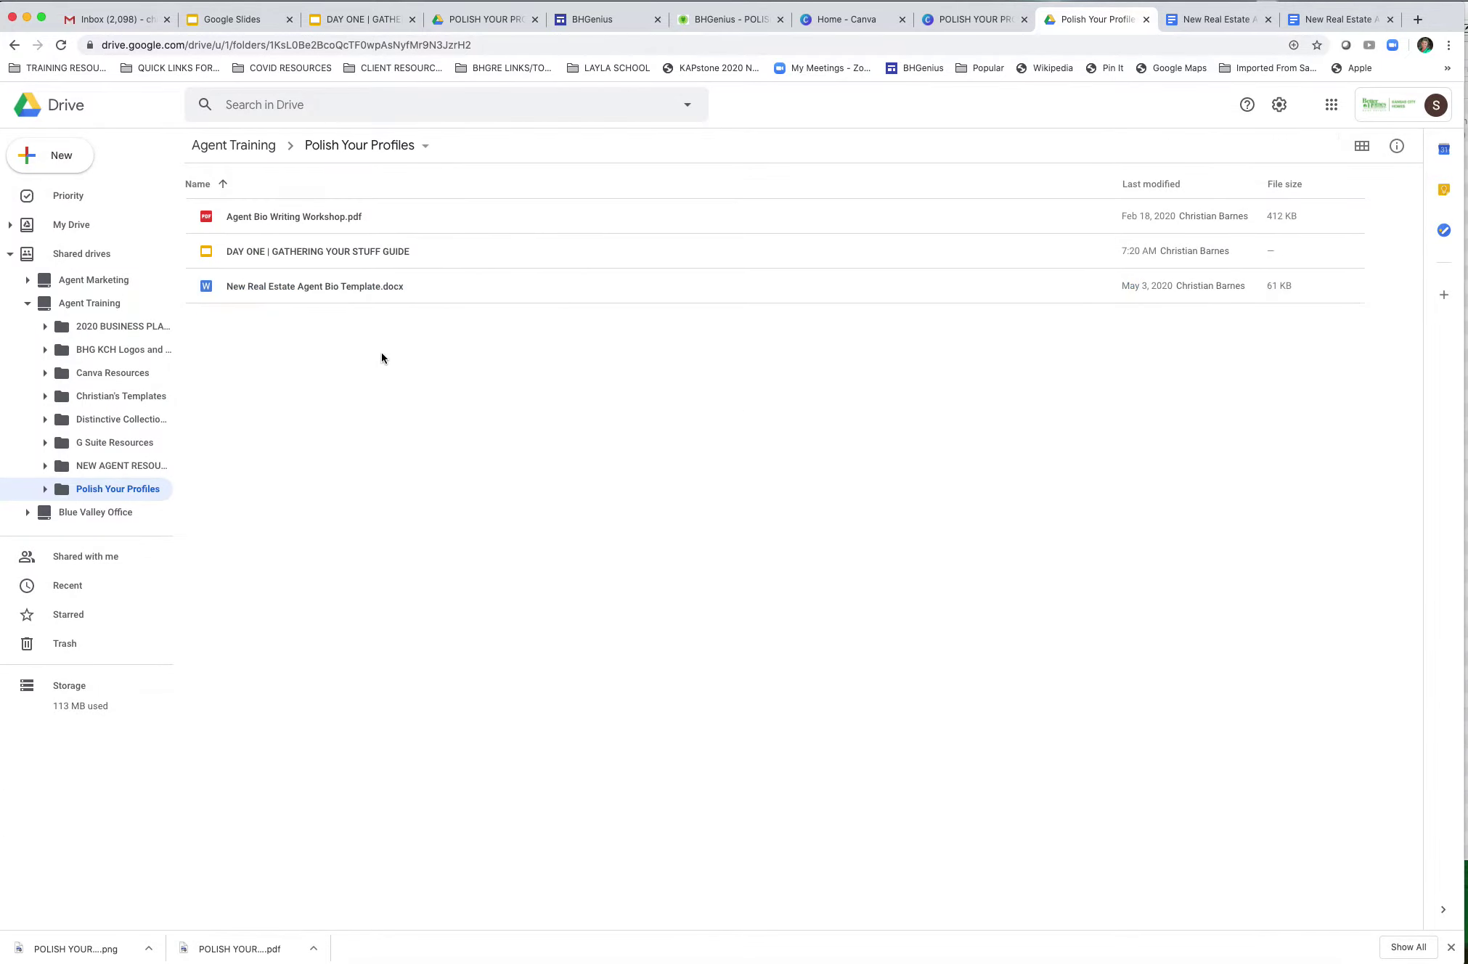
Step: Open the DAY ONE | GATHERING YOUR STUFF GUIDE from the Polish Your Profiles folder in the Agent Training shared drive
click(11, 253)
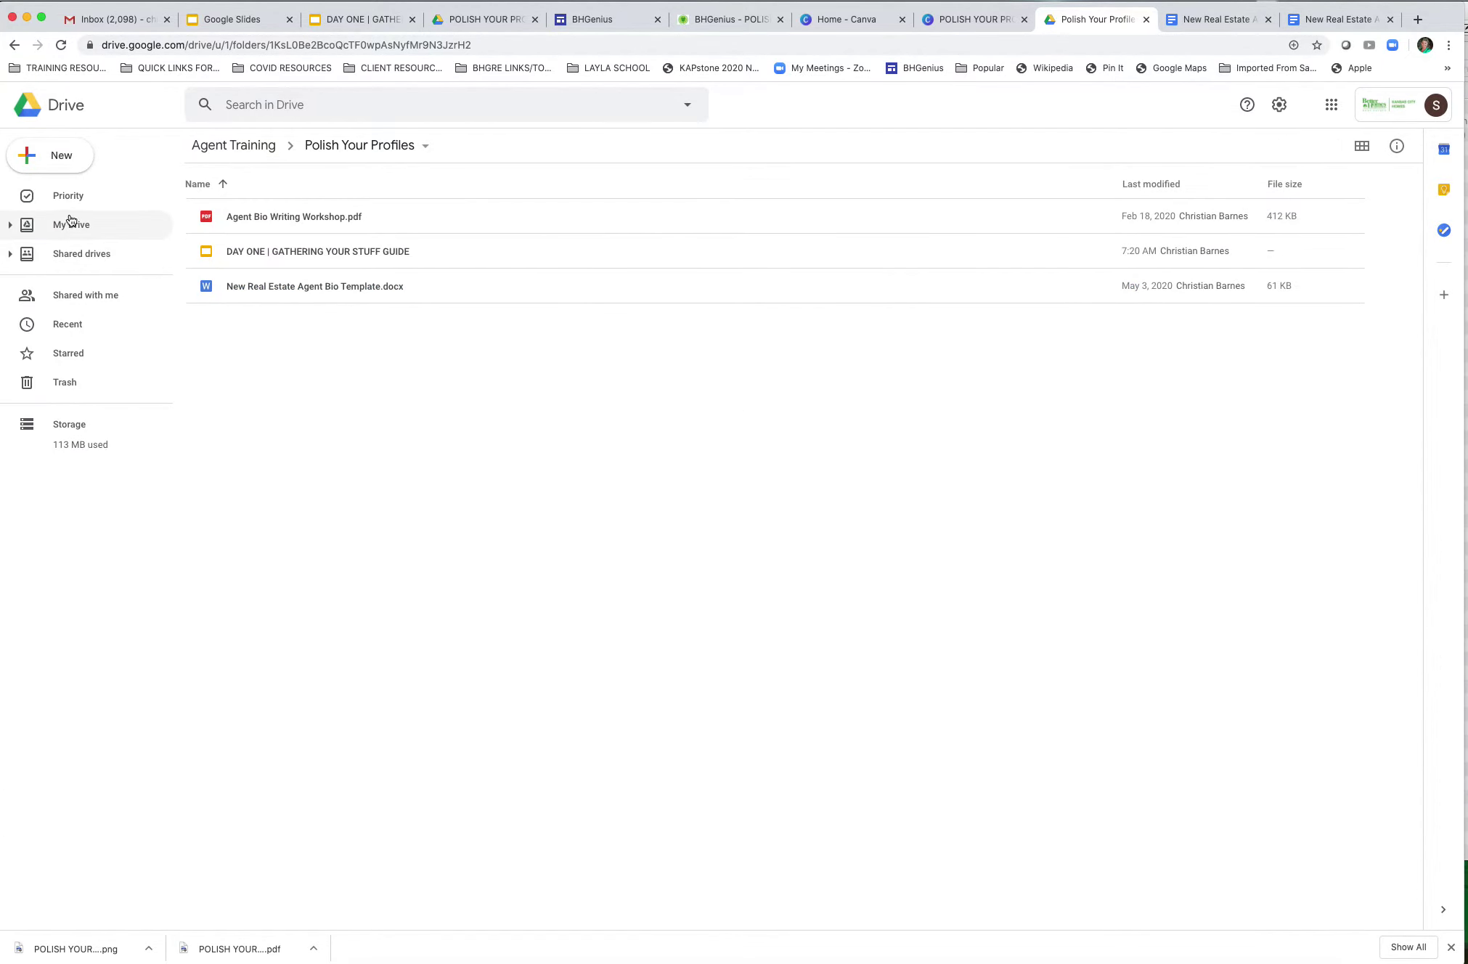
click(69, 254)
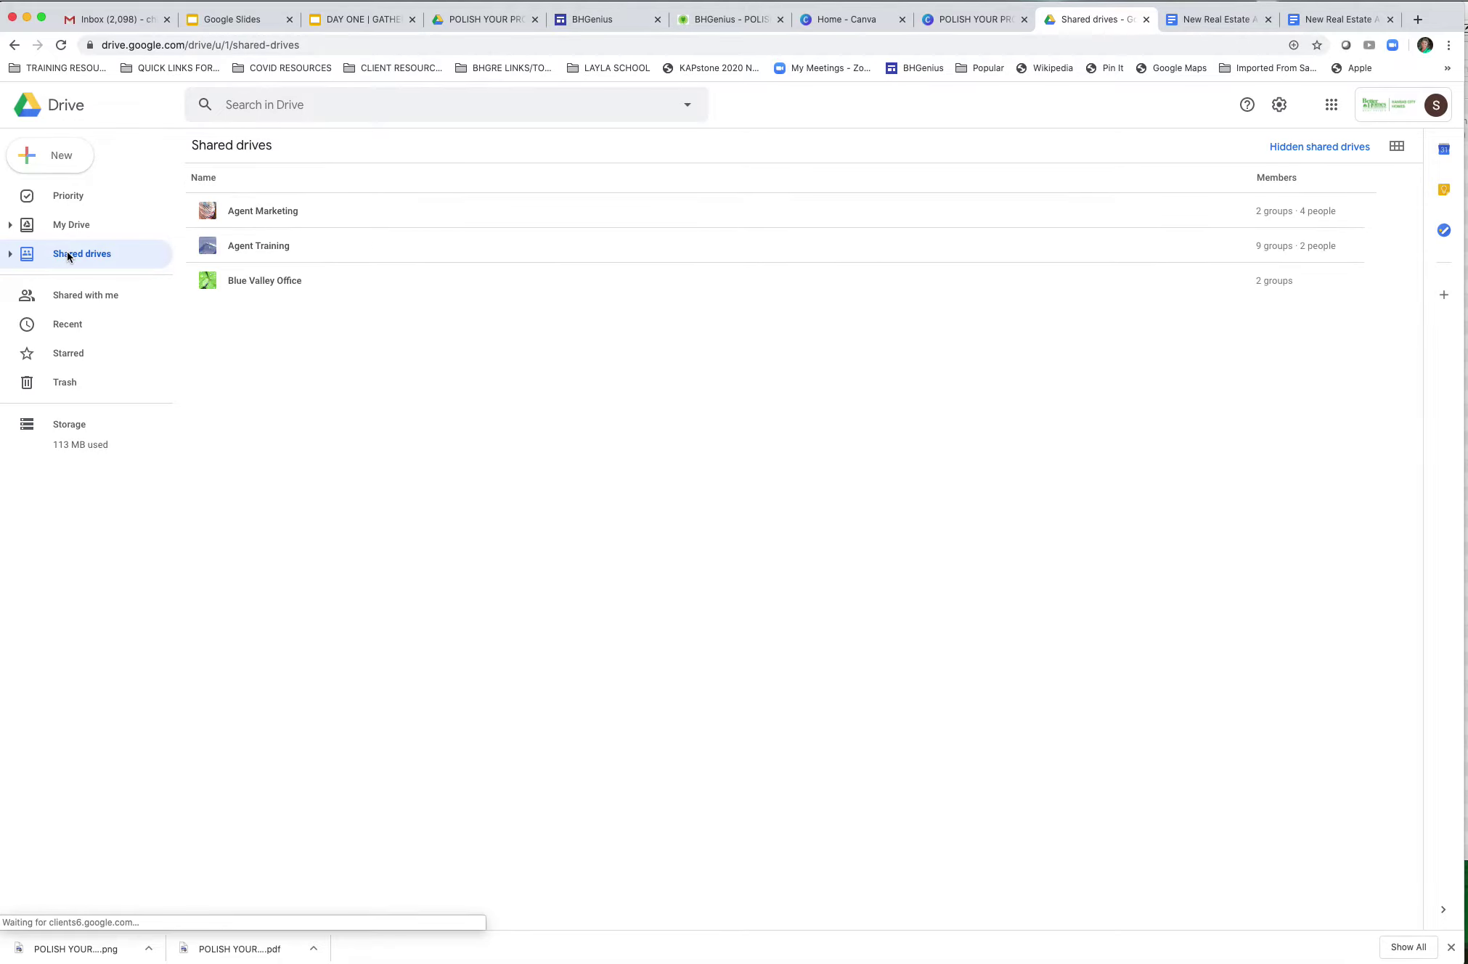
double_click(263, 245)
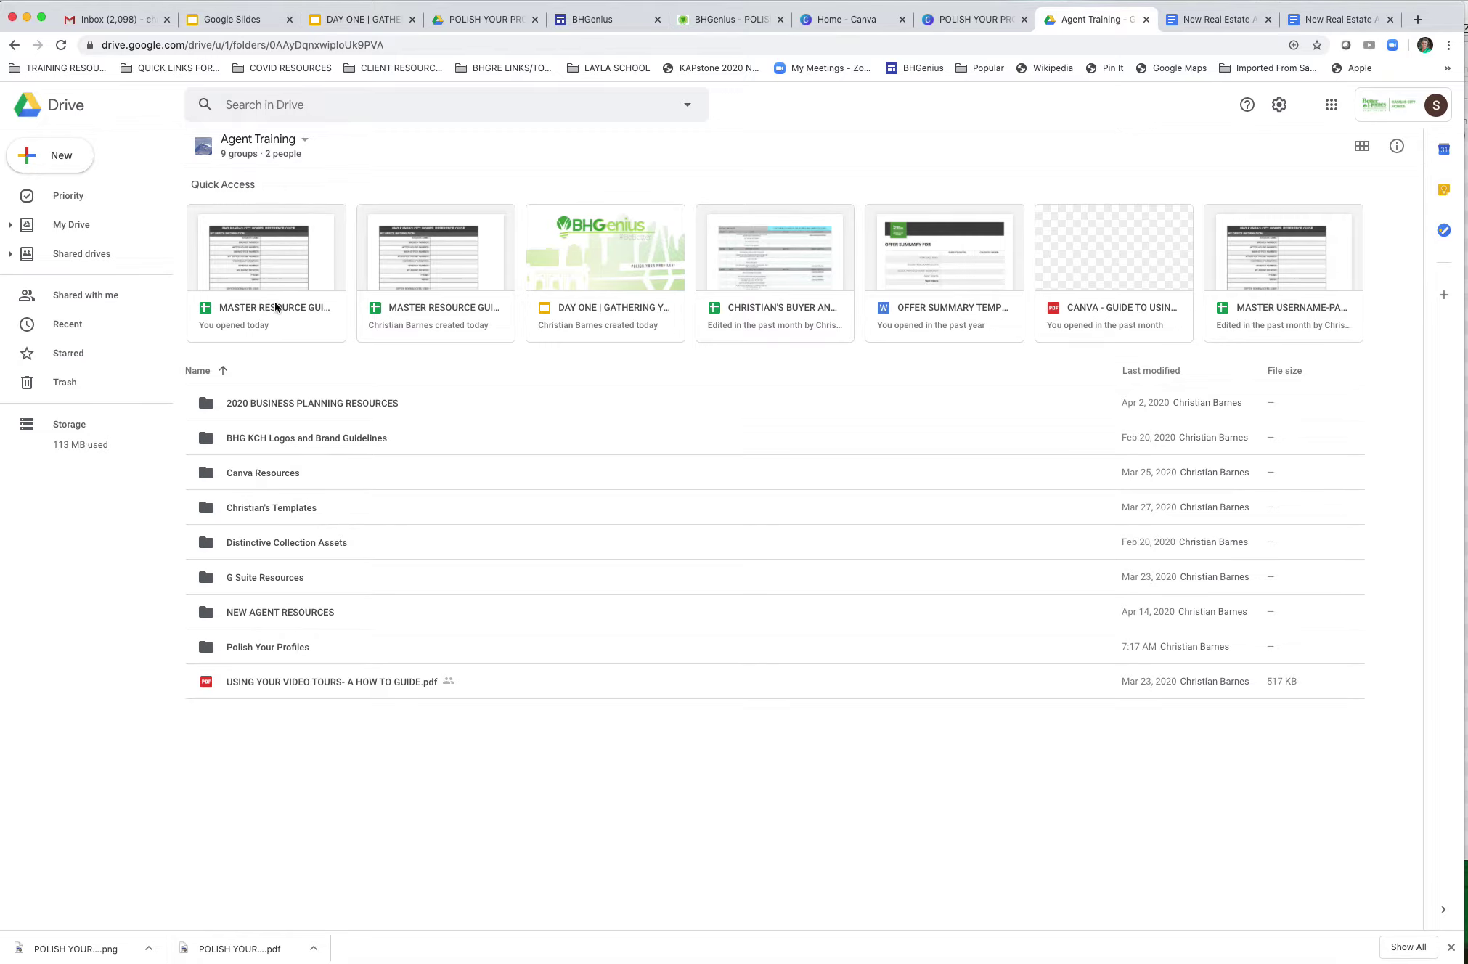
double_click(282, 645)
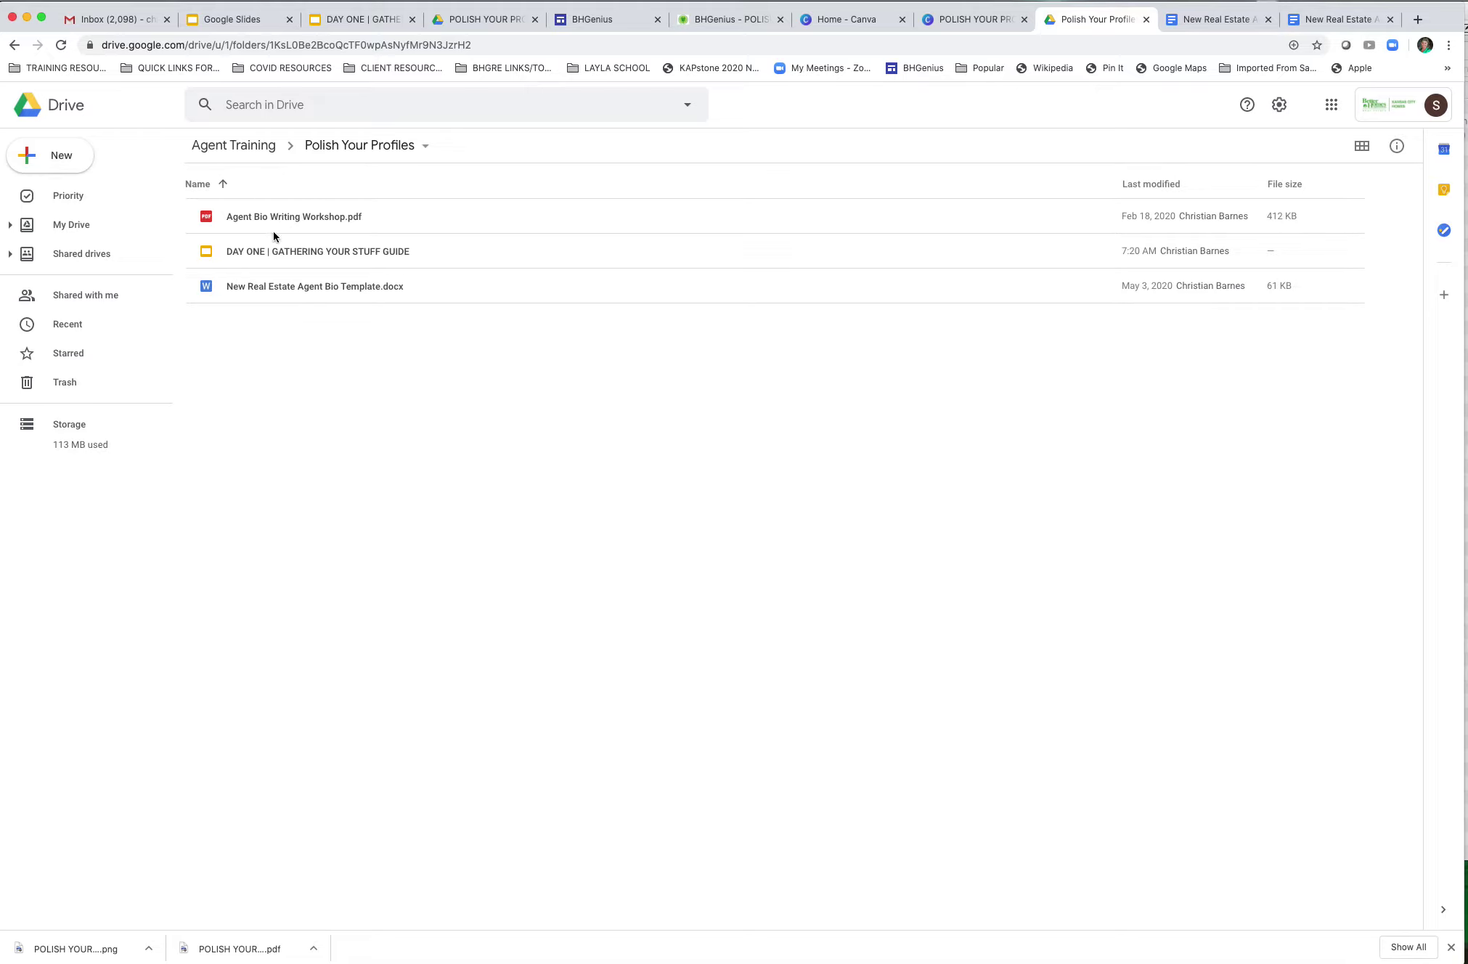
click(287, 251)
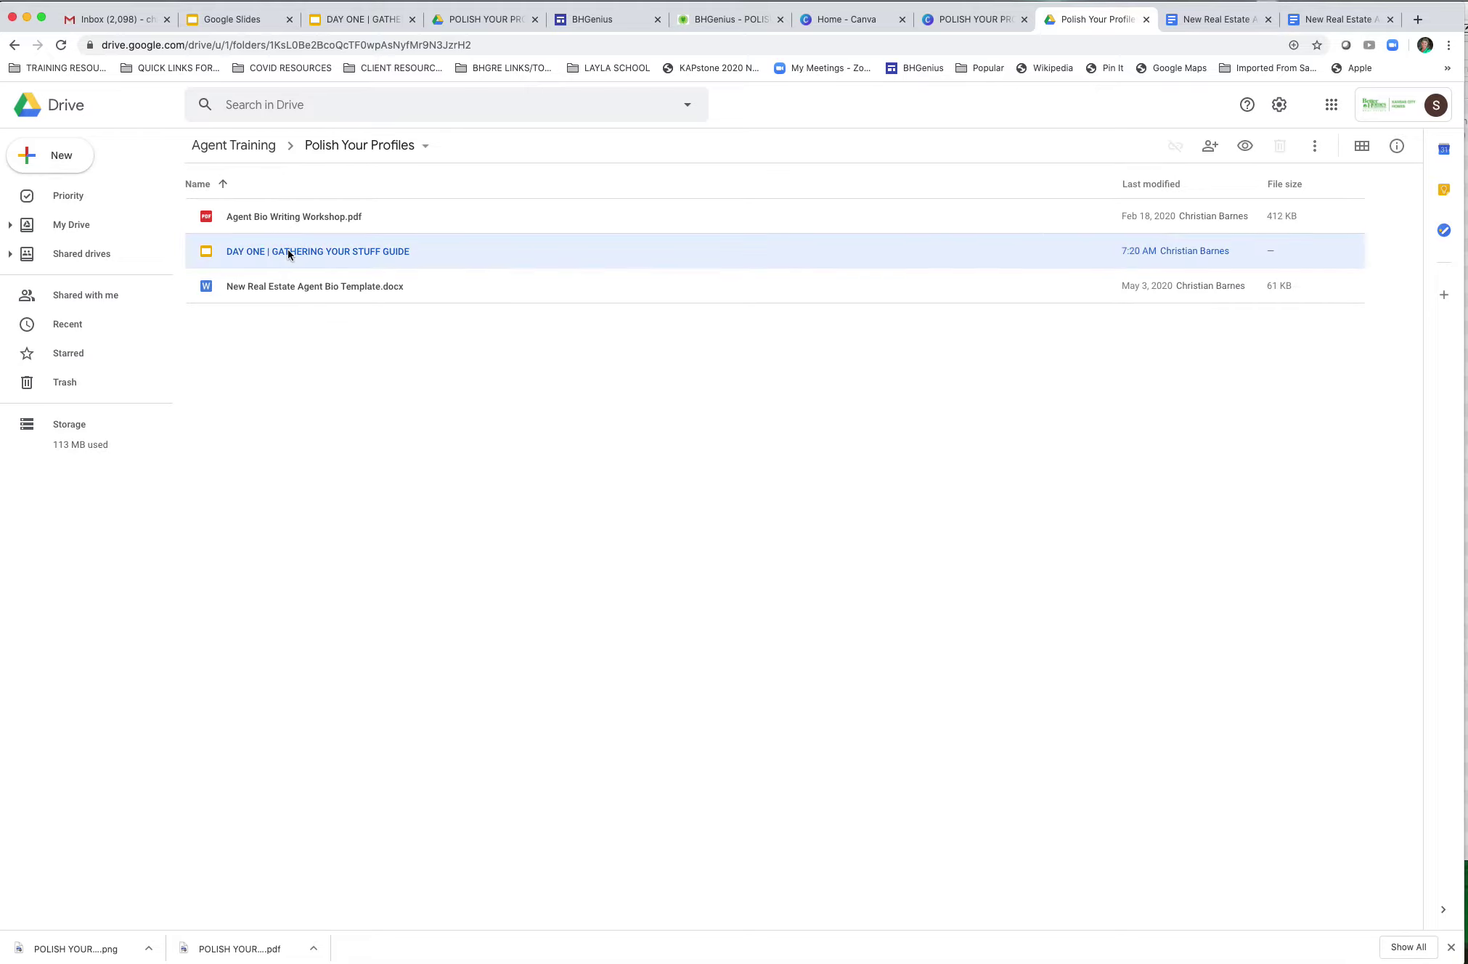
double_click(289, 252)
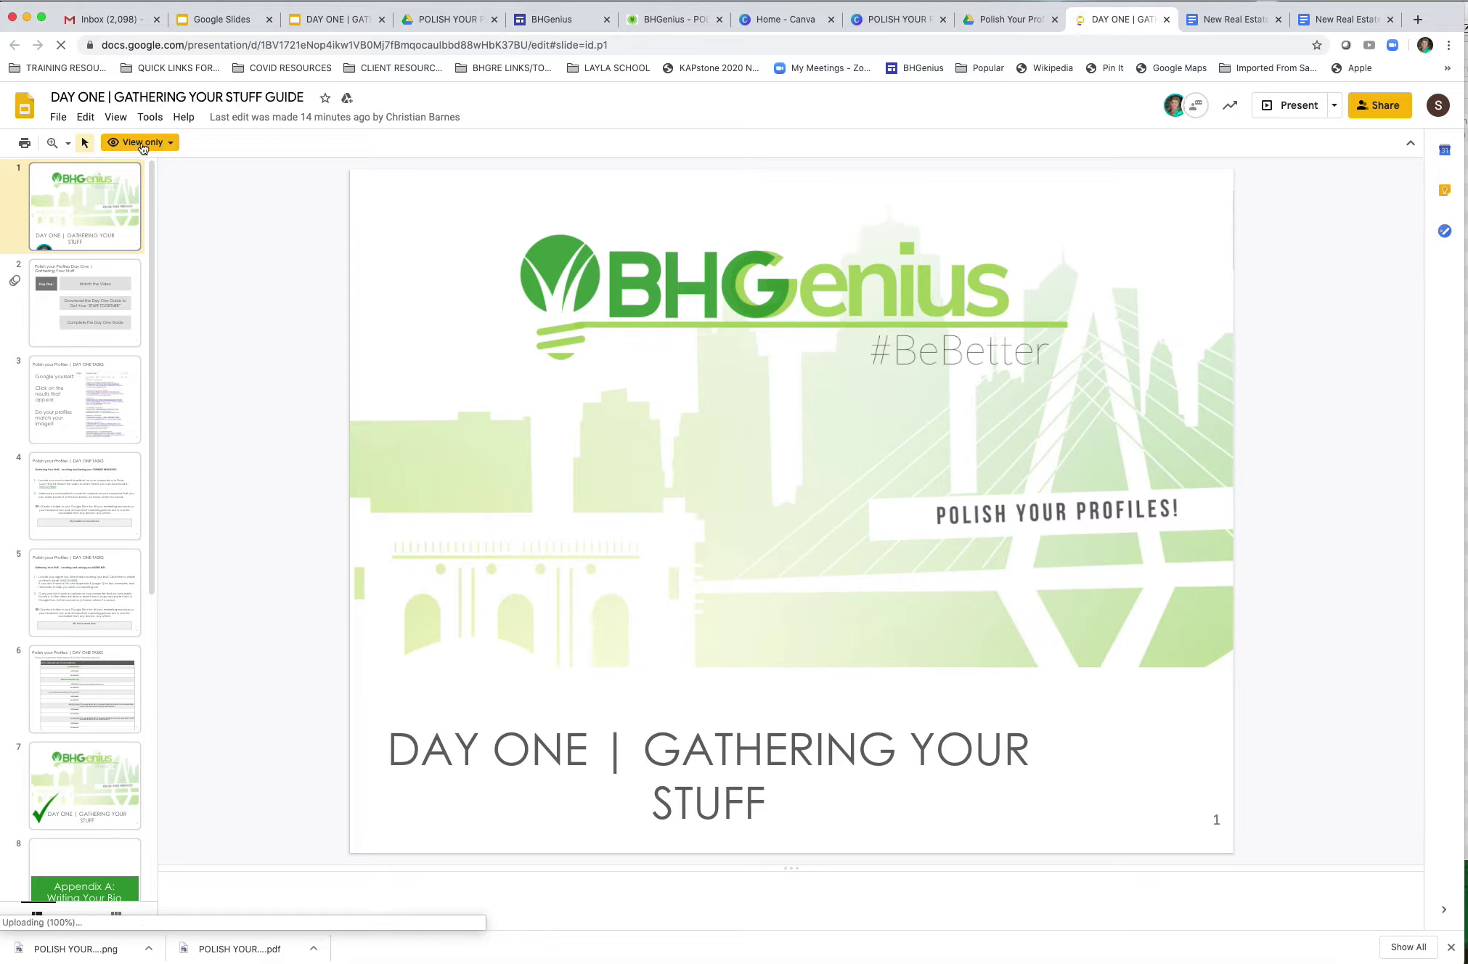
Step: Start a copy of the entire presentation and shorten its name to DAY ONE | GATHERING YOUR STUFF GUIDE
click(59, 119)
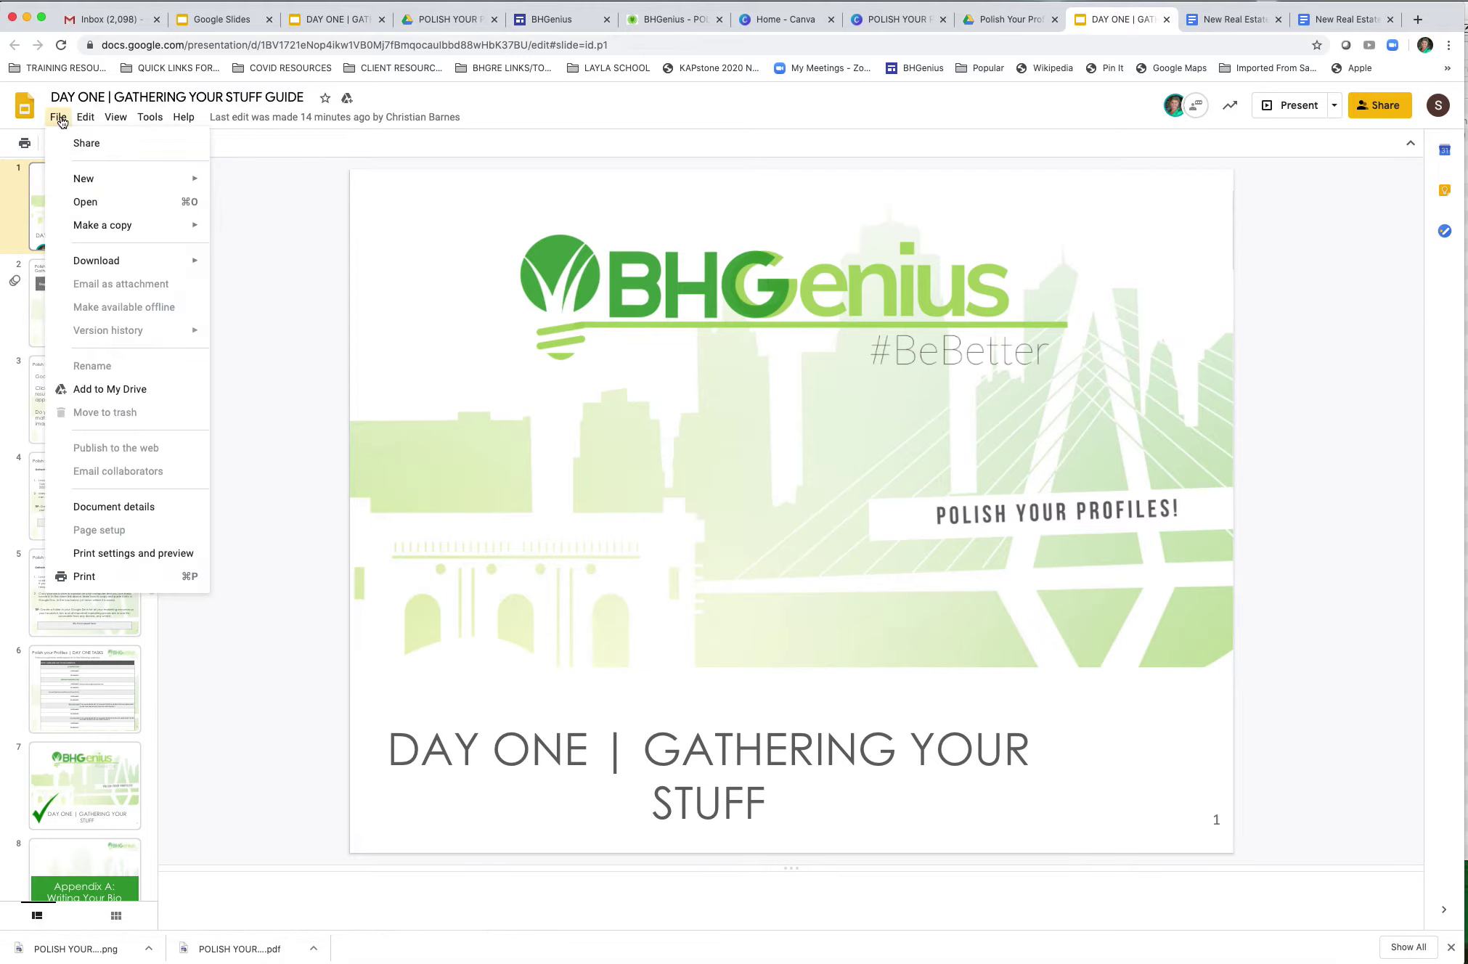
mouse_move(102, 236)
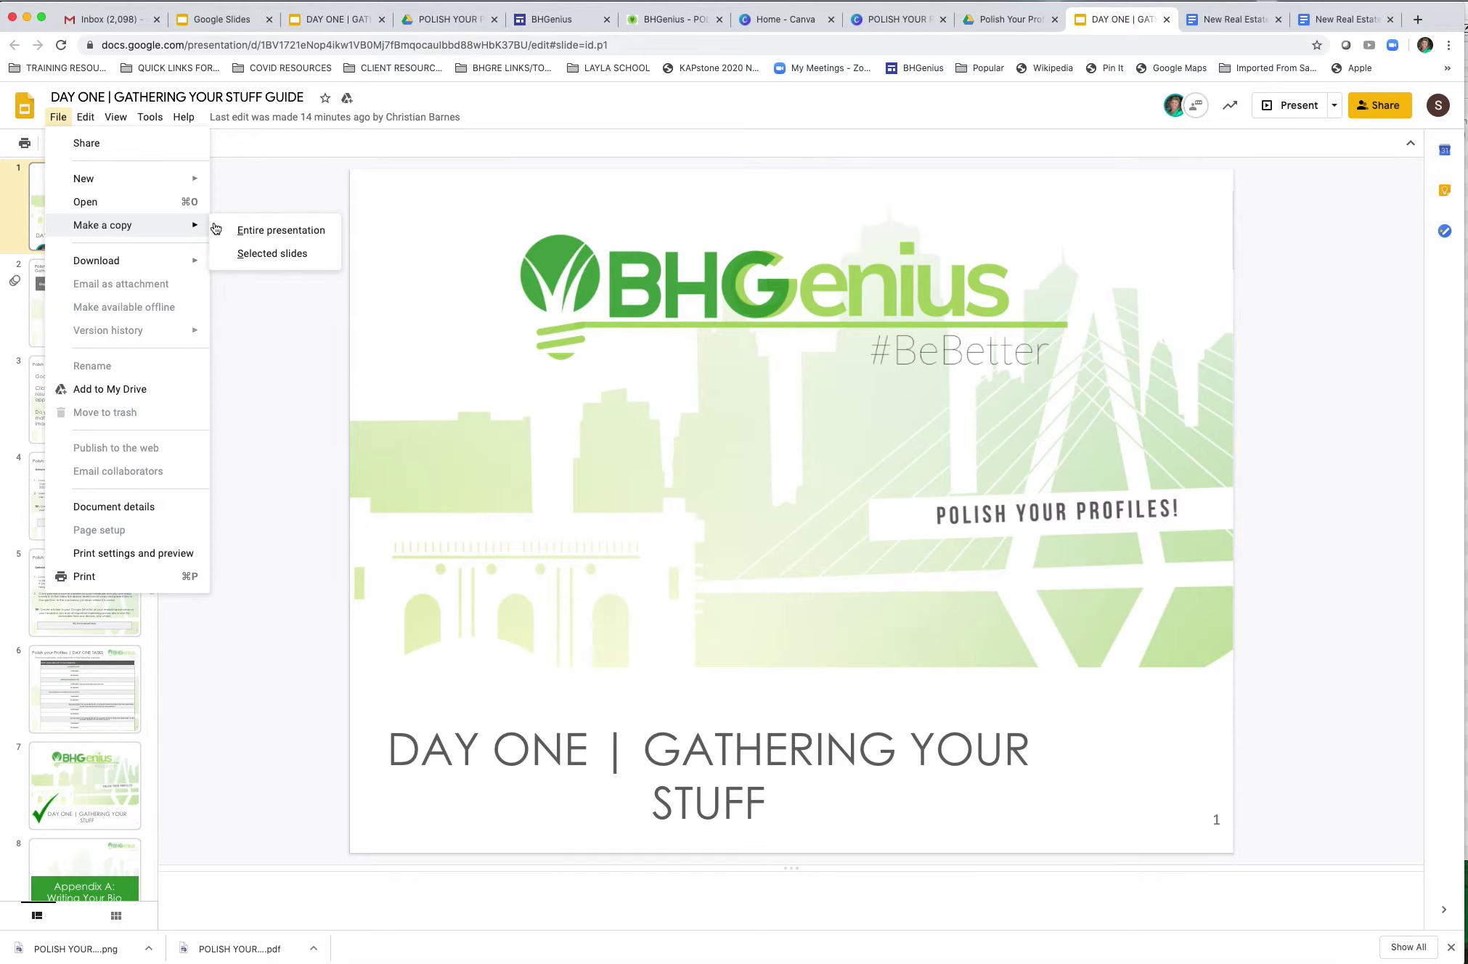
click(284, 232)
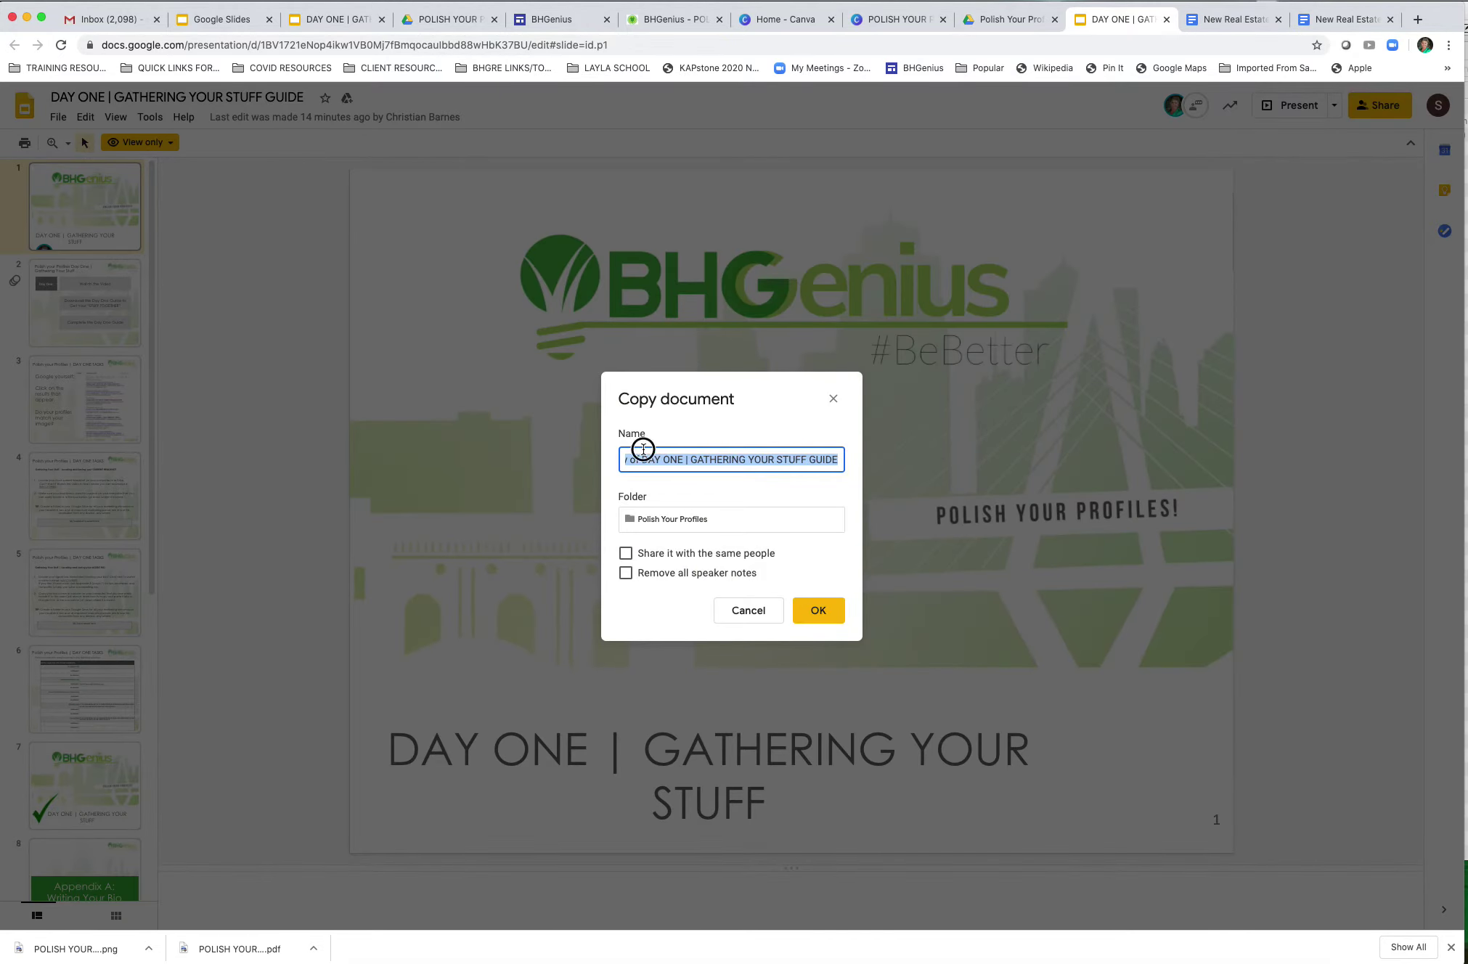
drag(644, 449, 561, 459)
key(BackSpace)
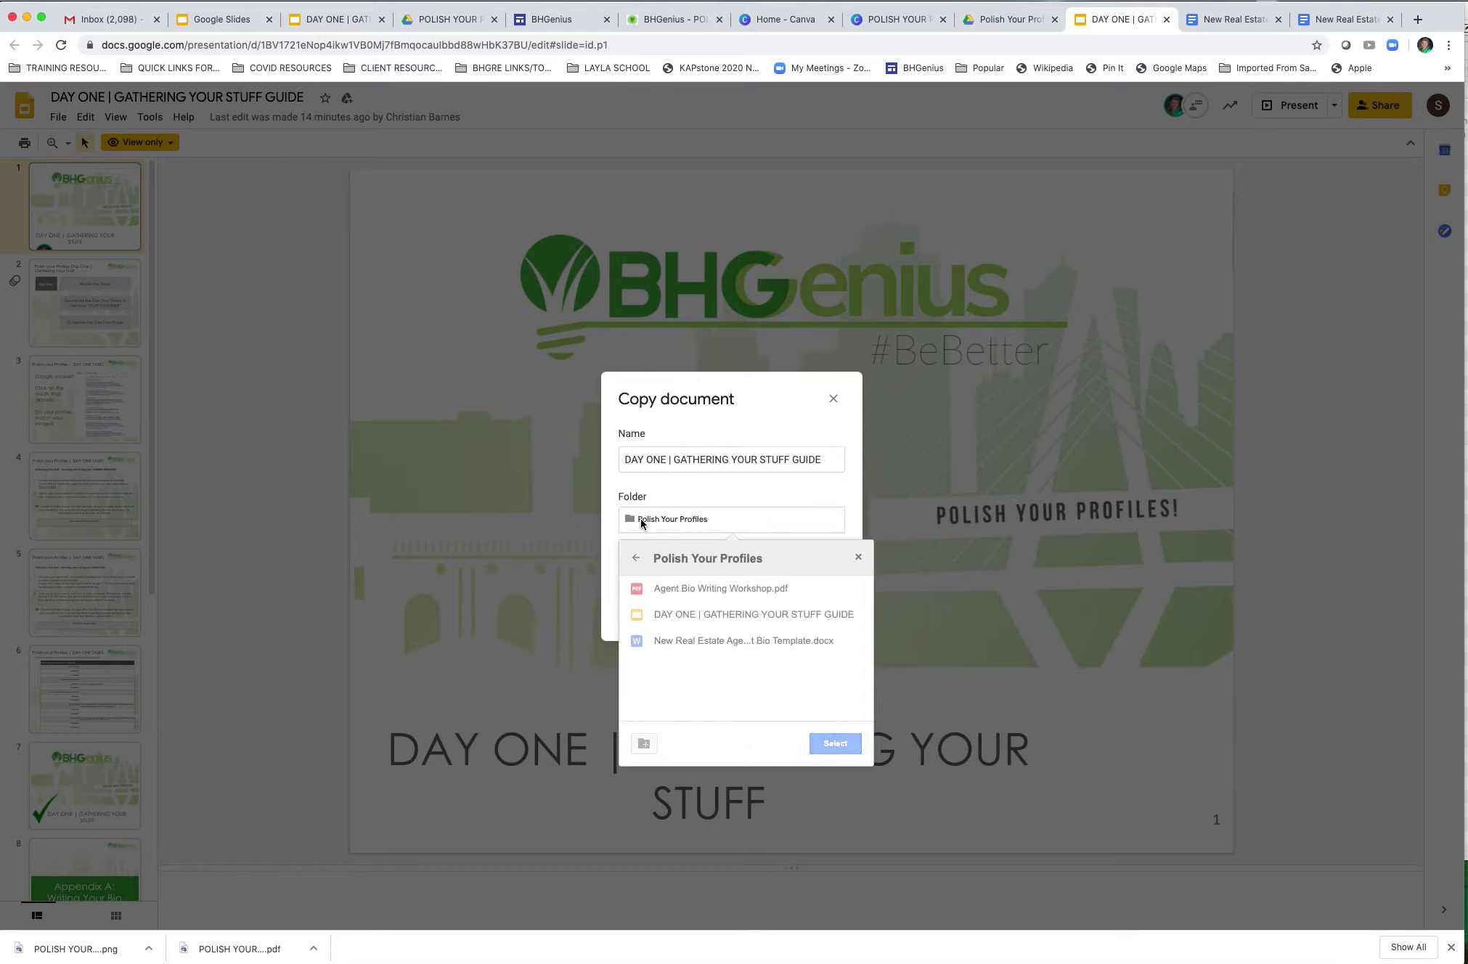
Step: Set the presentation copy's destination to the MY MARKETING RESOURCES folder in My Drive and create the copy
click(637, 559)
click(637, 559)
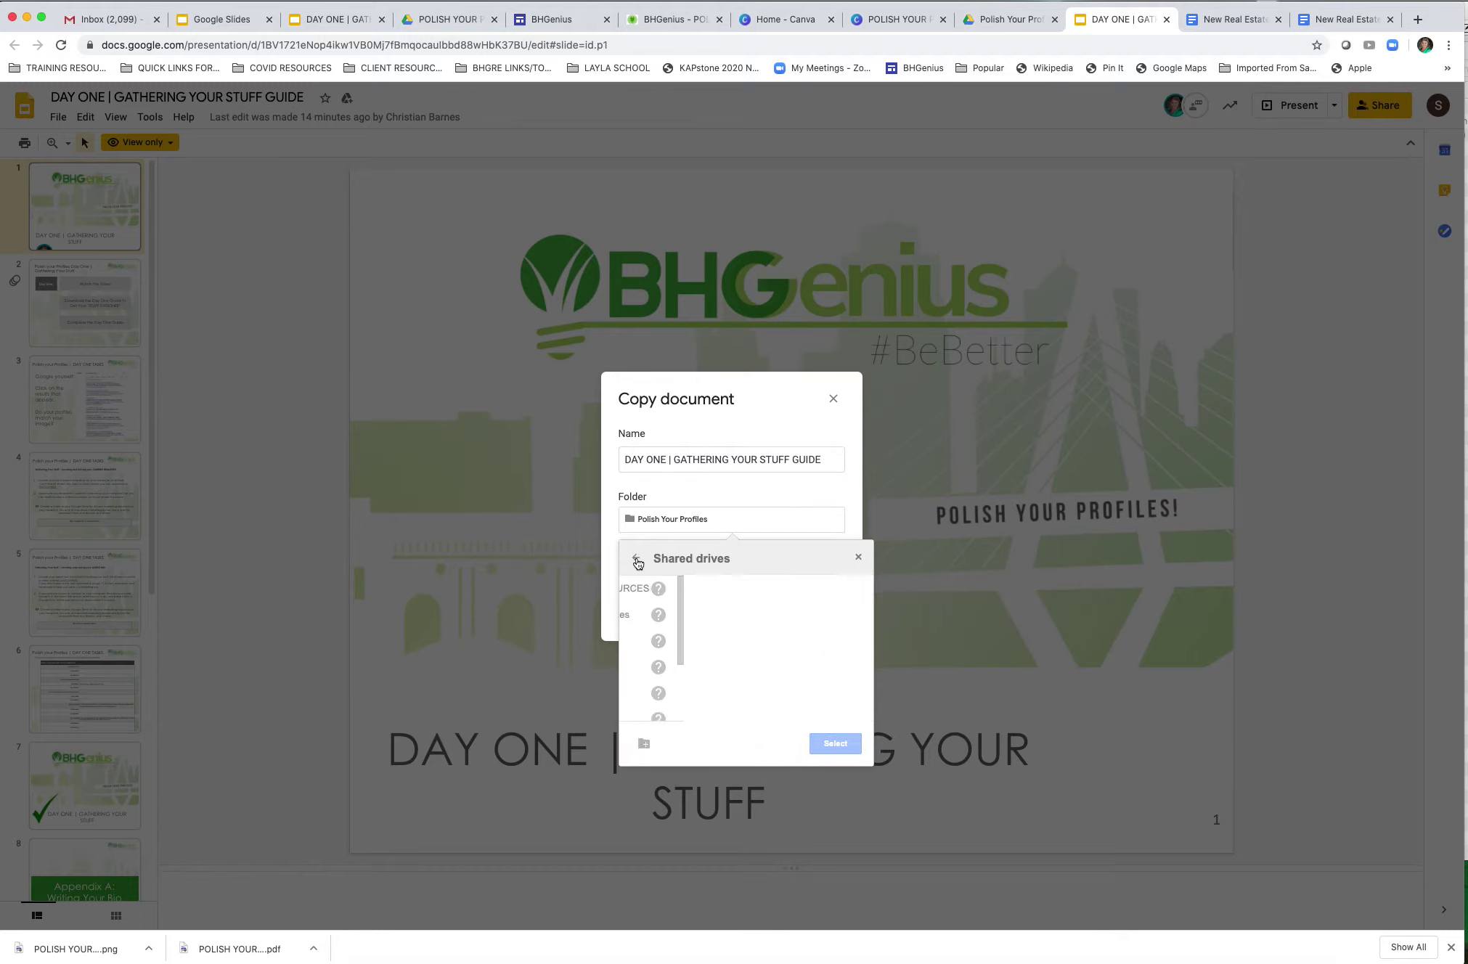
click(635, 556)
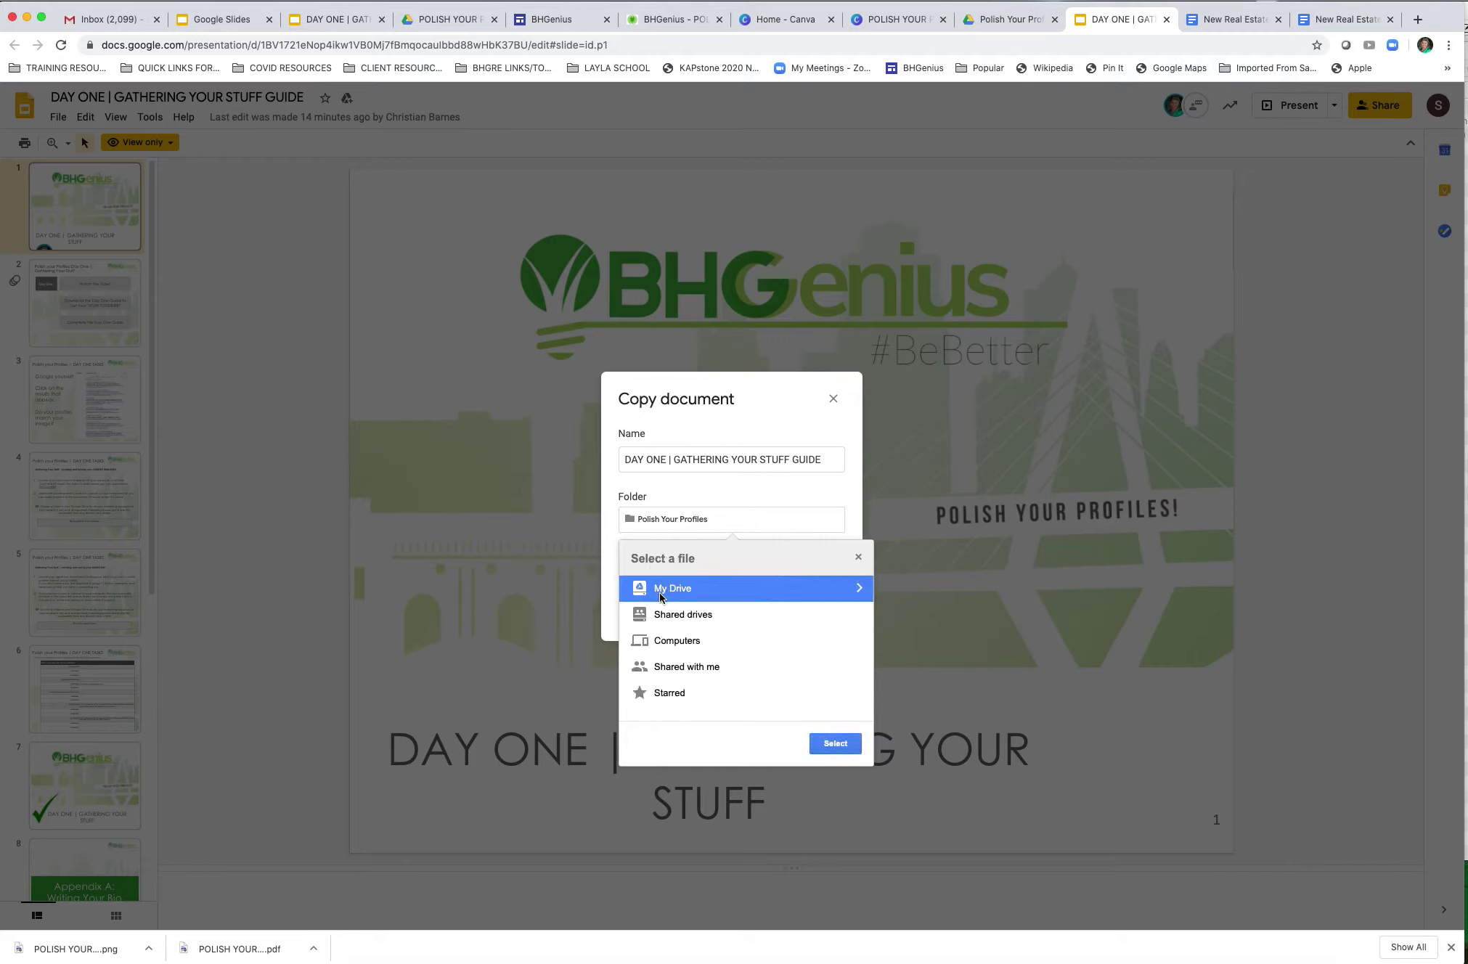
click(664, 589)
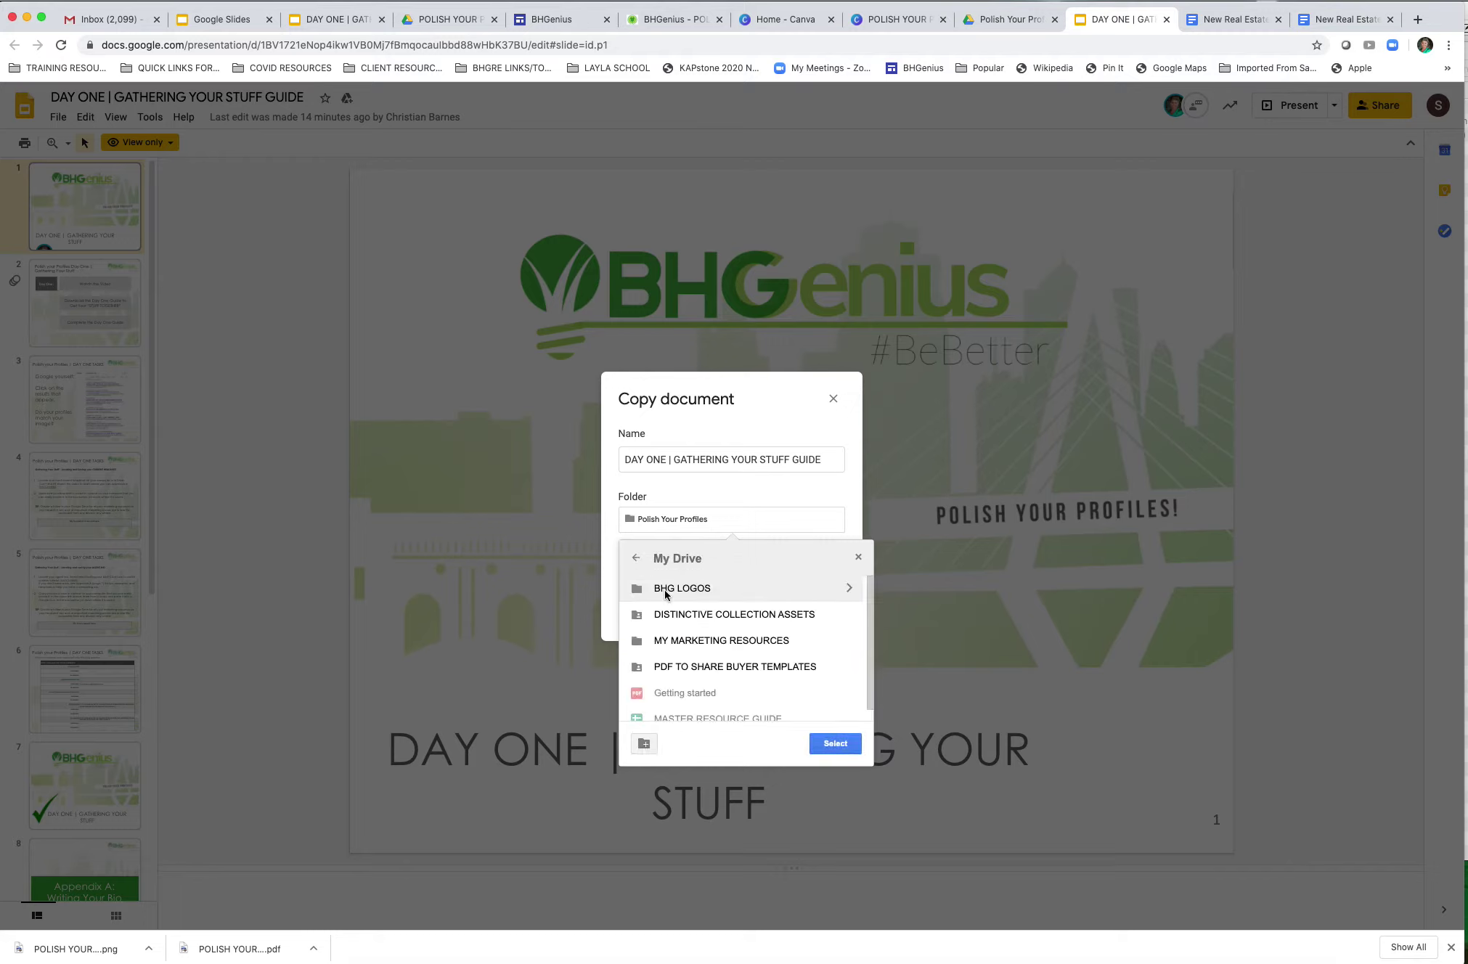
double_click(671, 640)
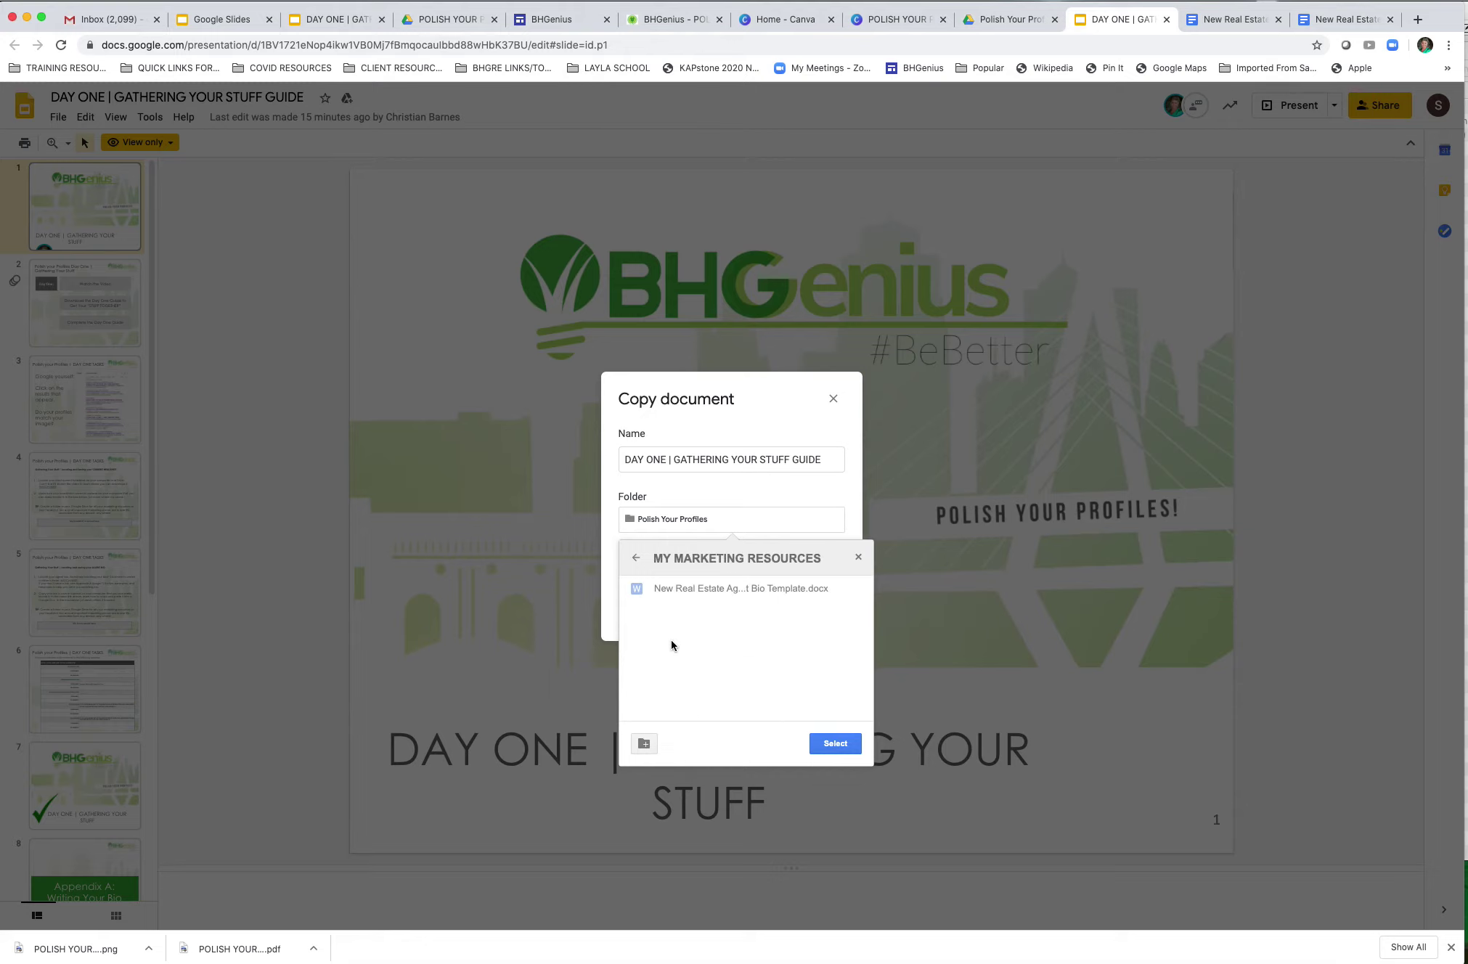
click(828, 744)
click(823, 614)
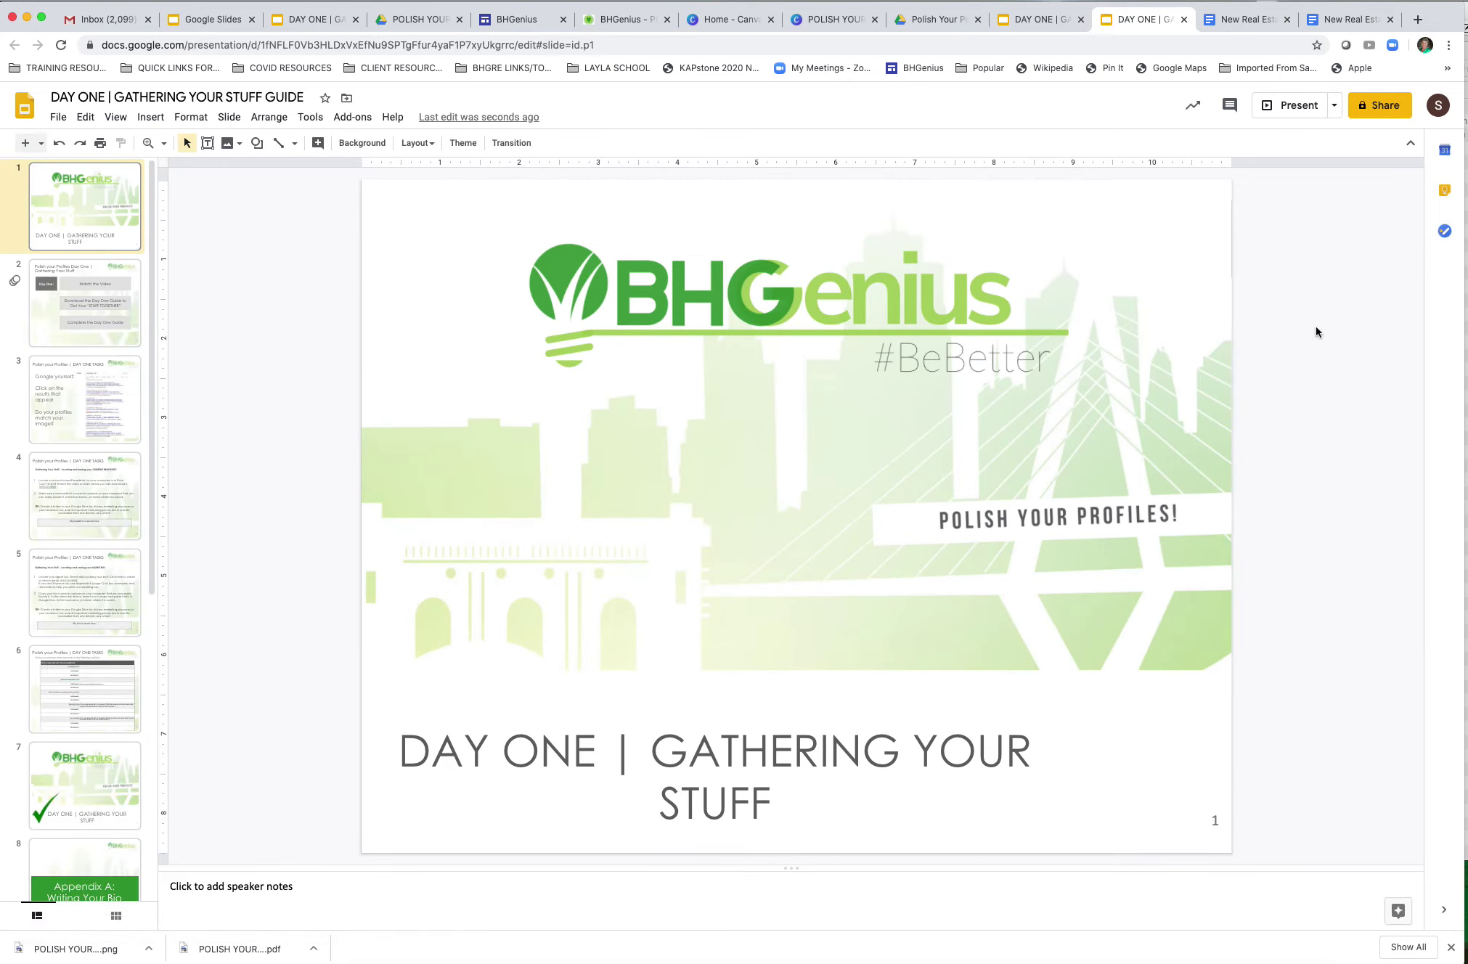
Step: Switch back to Google Drive, open the MY MARKETING RESOURCES folder in My Drive and reload the page
click(938, 19)
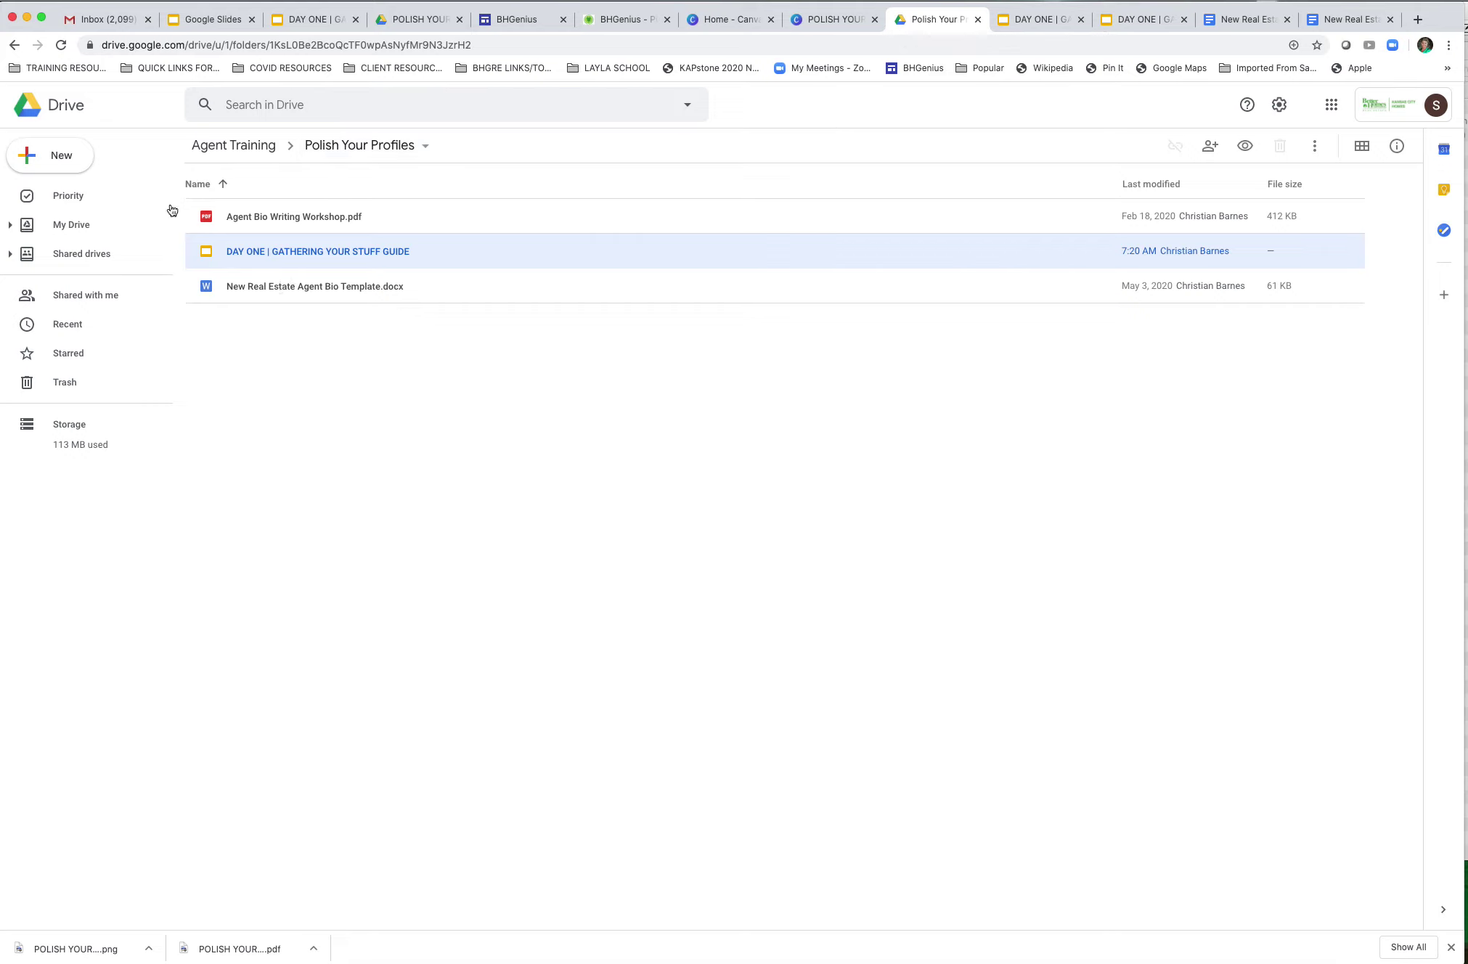
click(65, 224)
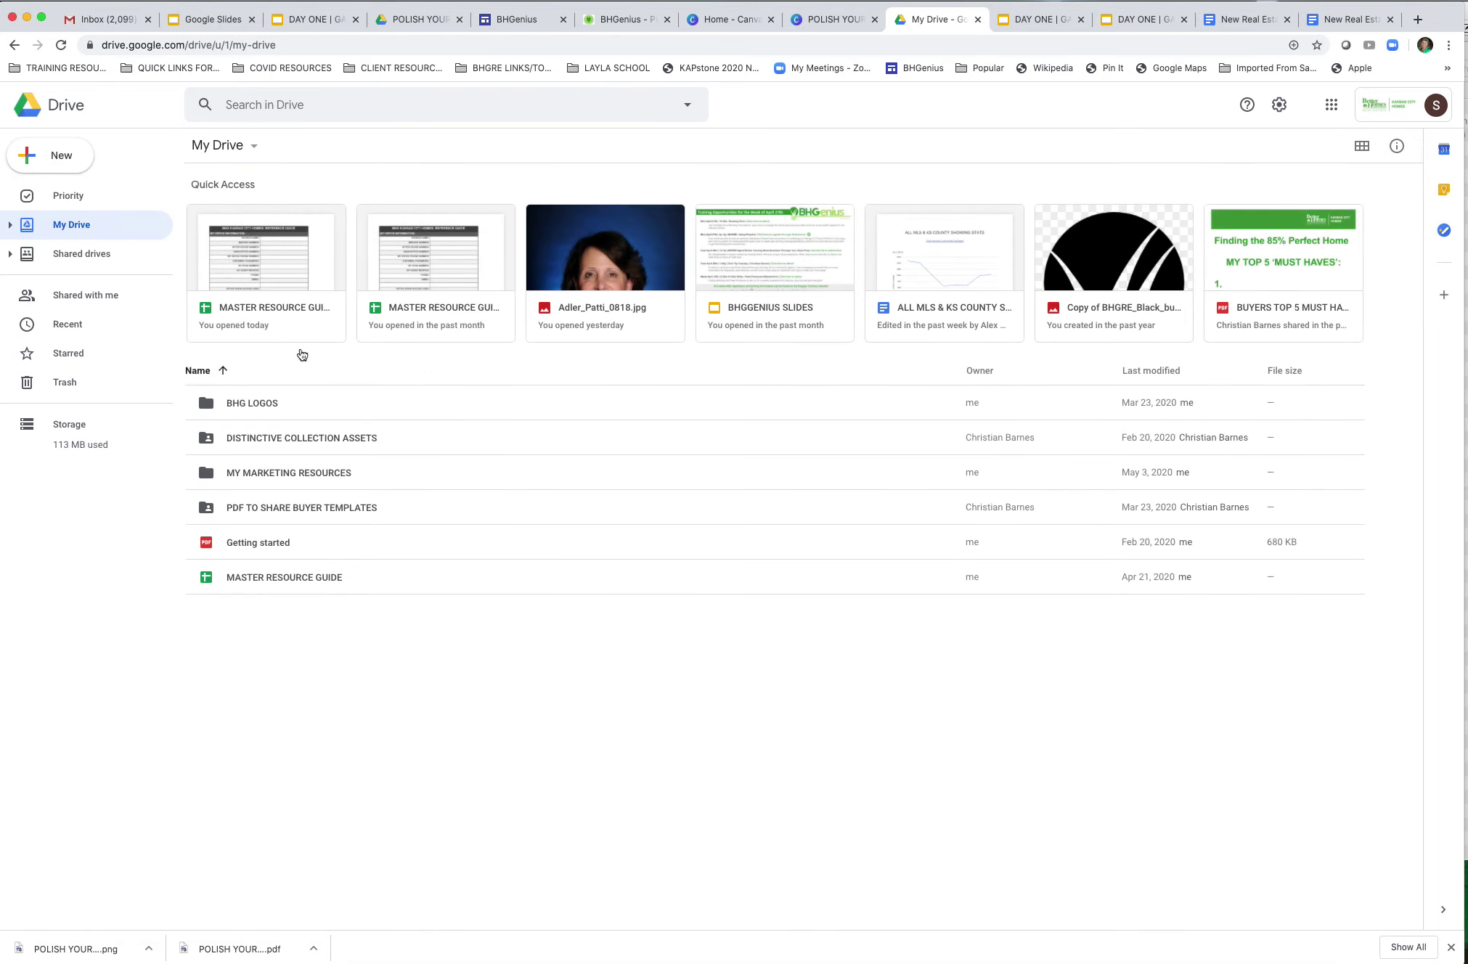
double_click(312, 475)
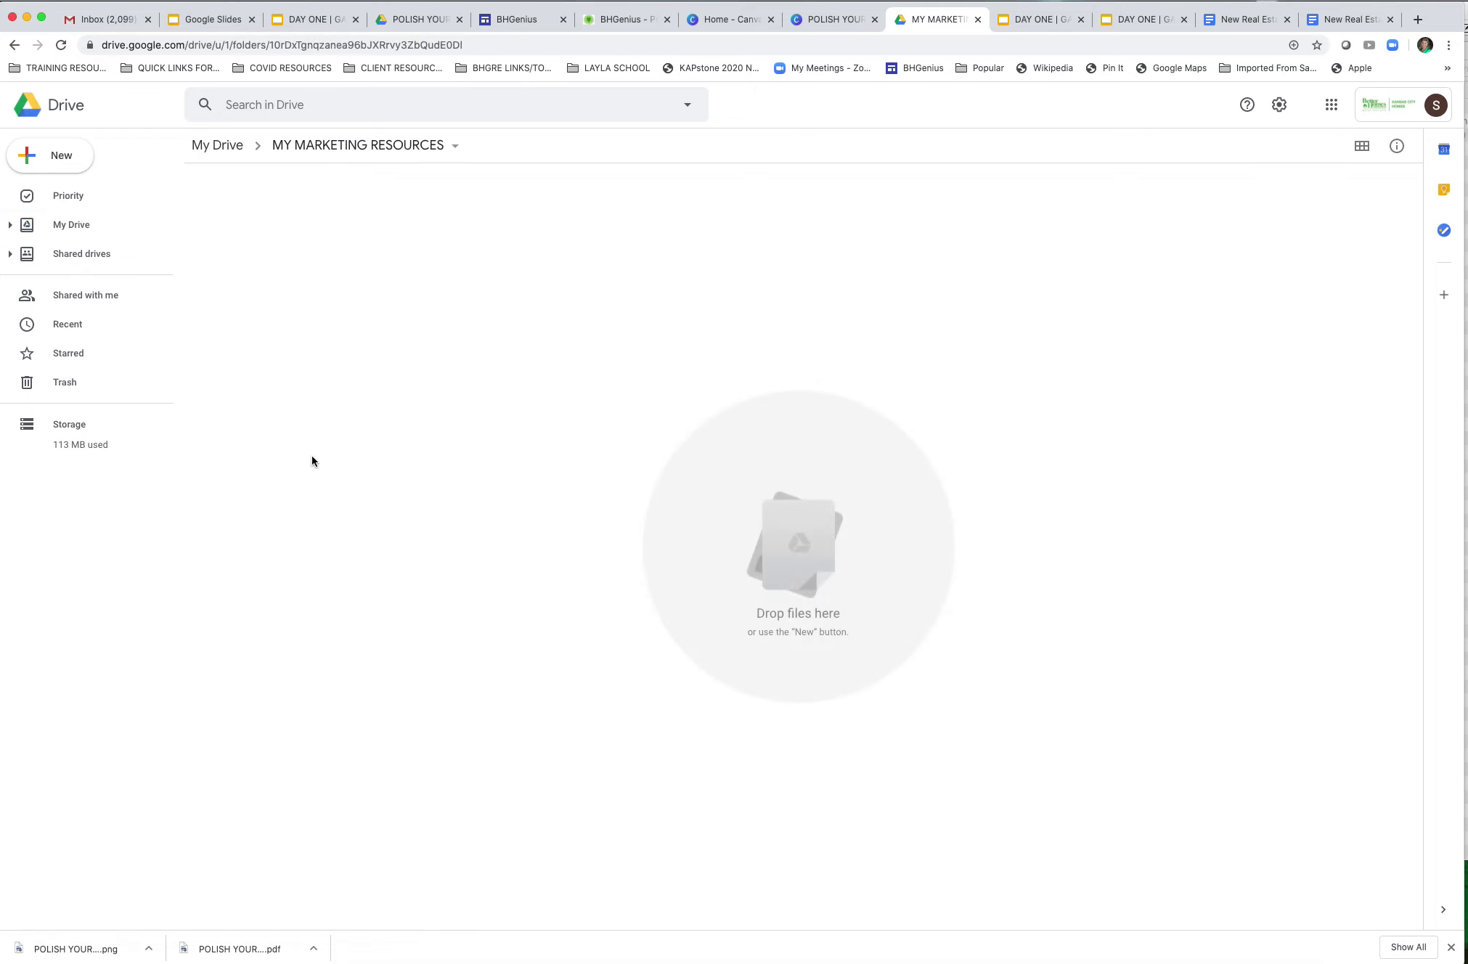
click(456, 147)
click(642, 254)
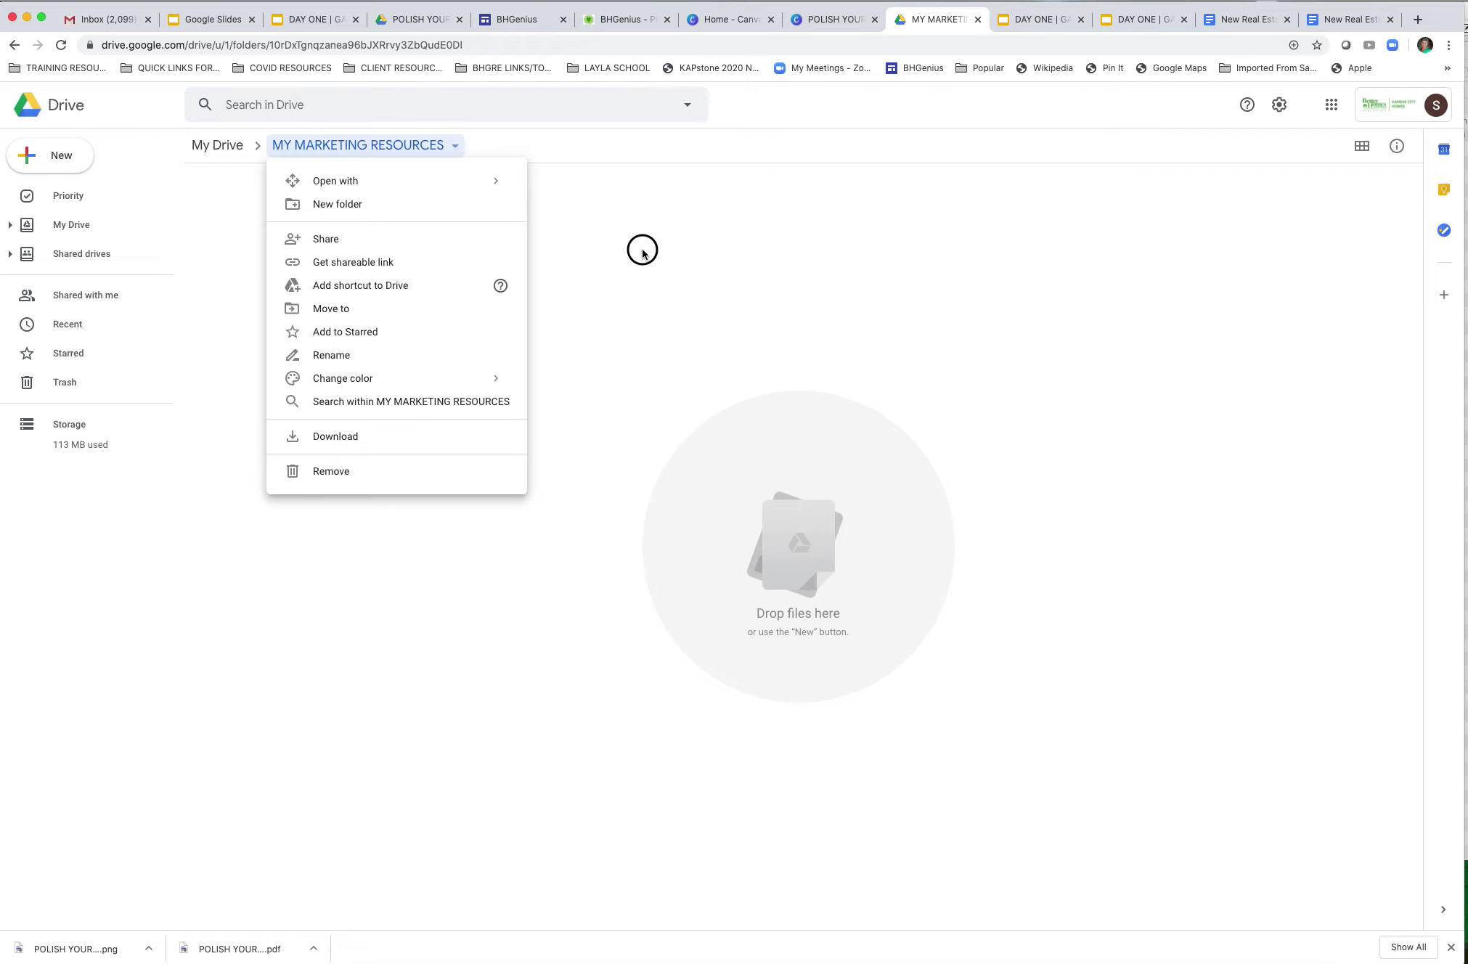
click(63, 45)
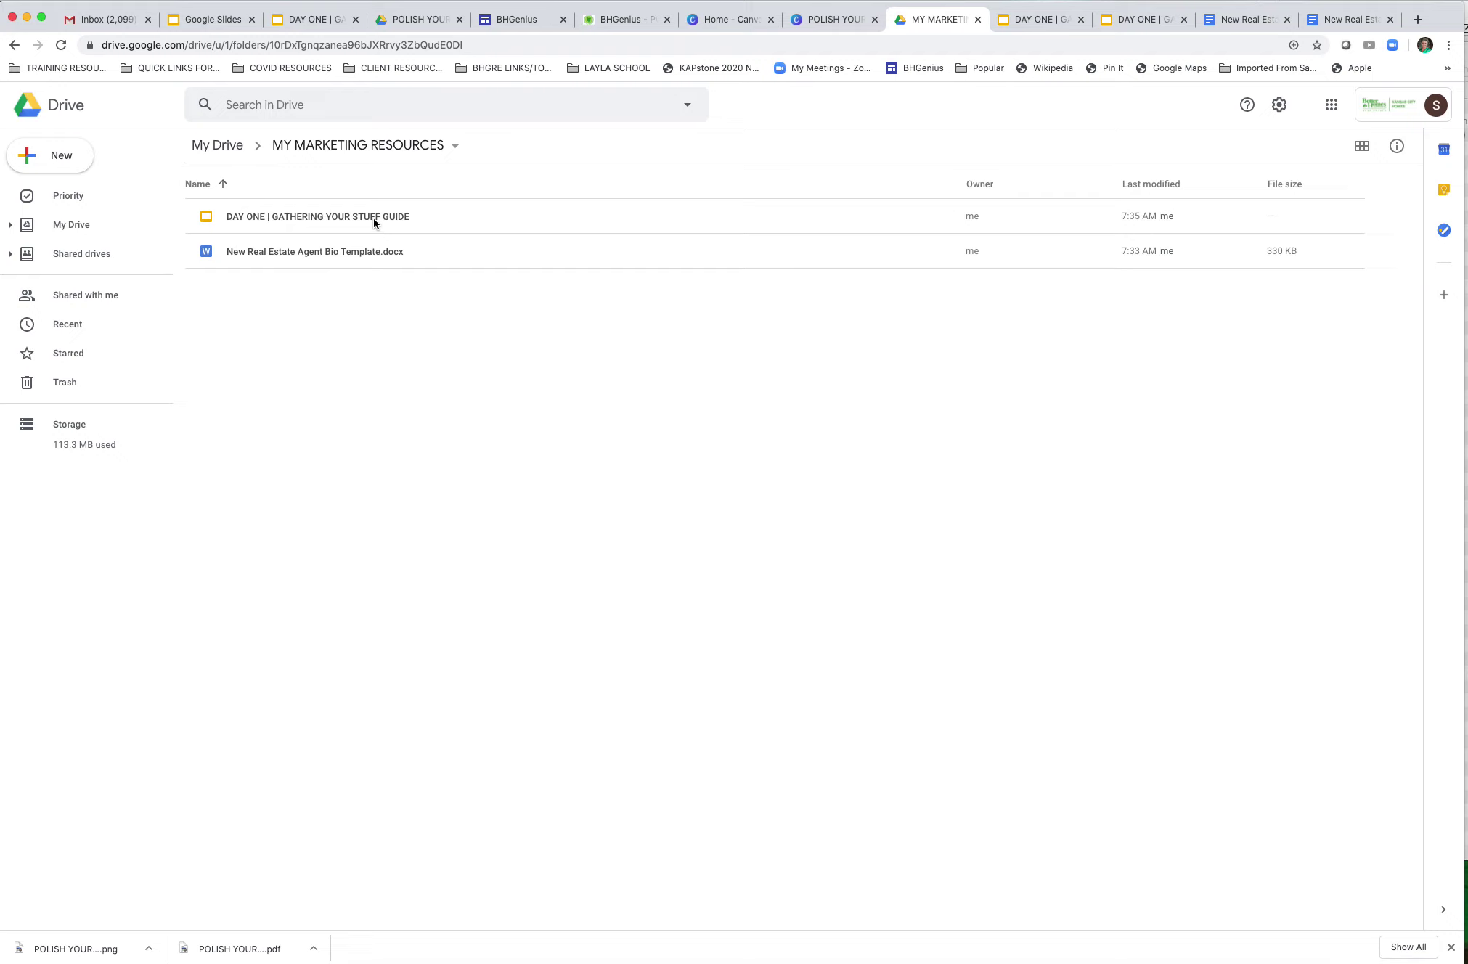
Step: Check the copies of the DAY ONE guide and the bio template in the MY MARKETING RESOURCES folder
click(398, 216)
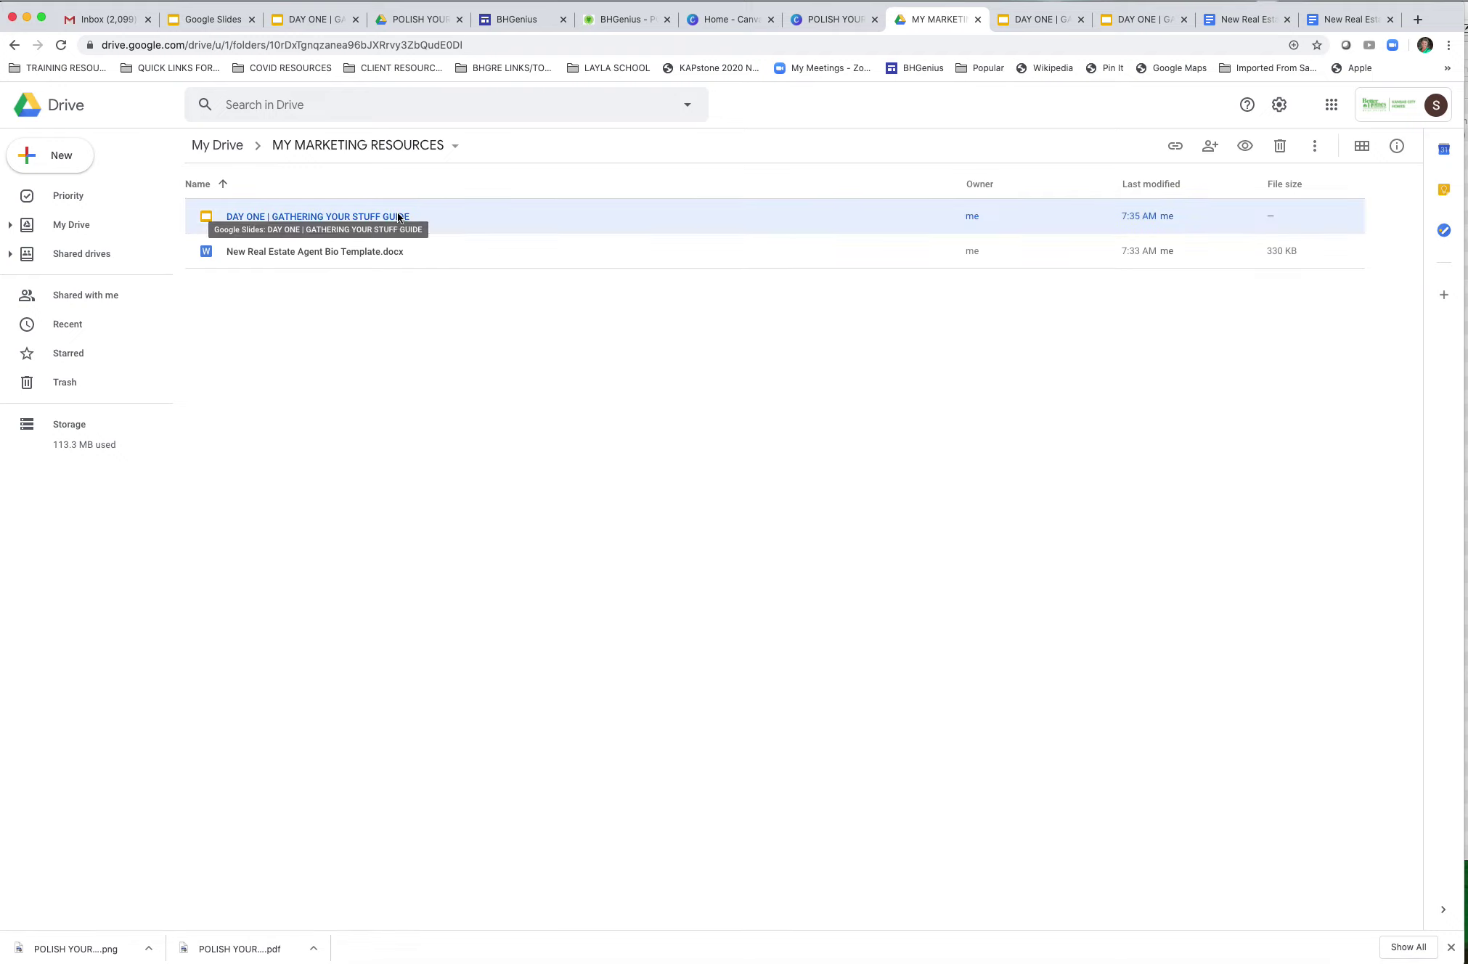
click(397, 251)
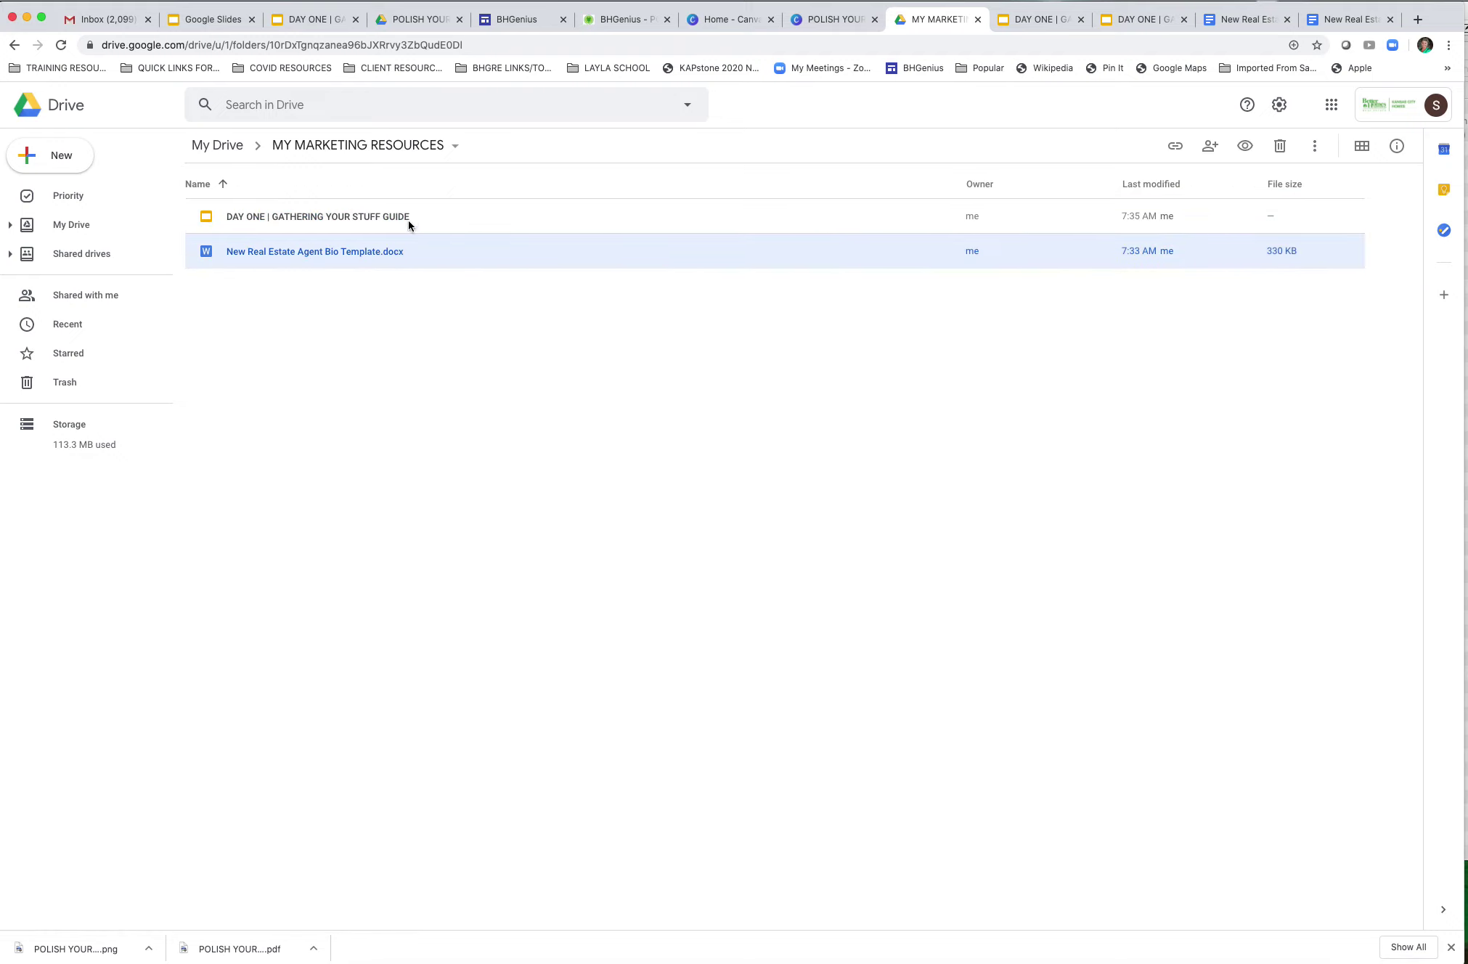
click(411, 218)
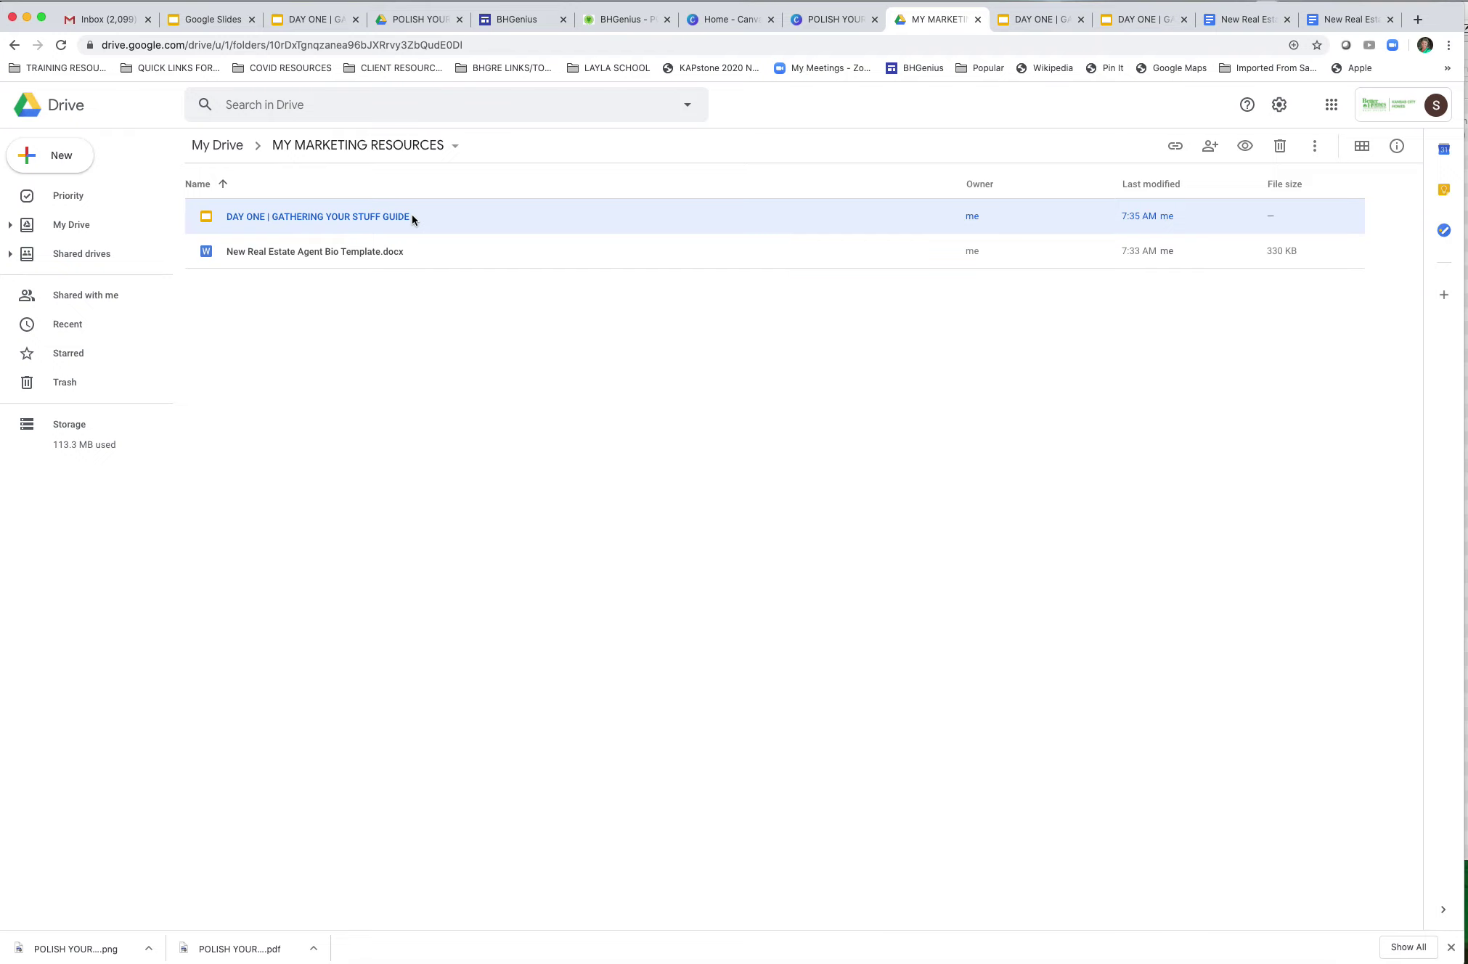
click(398, 252)
click(632, 463)
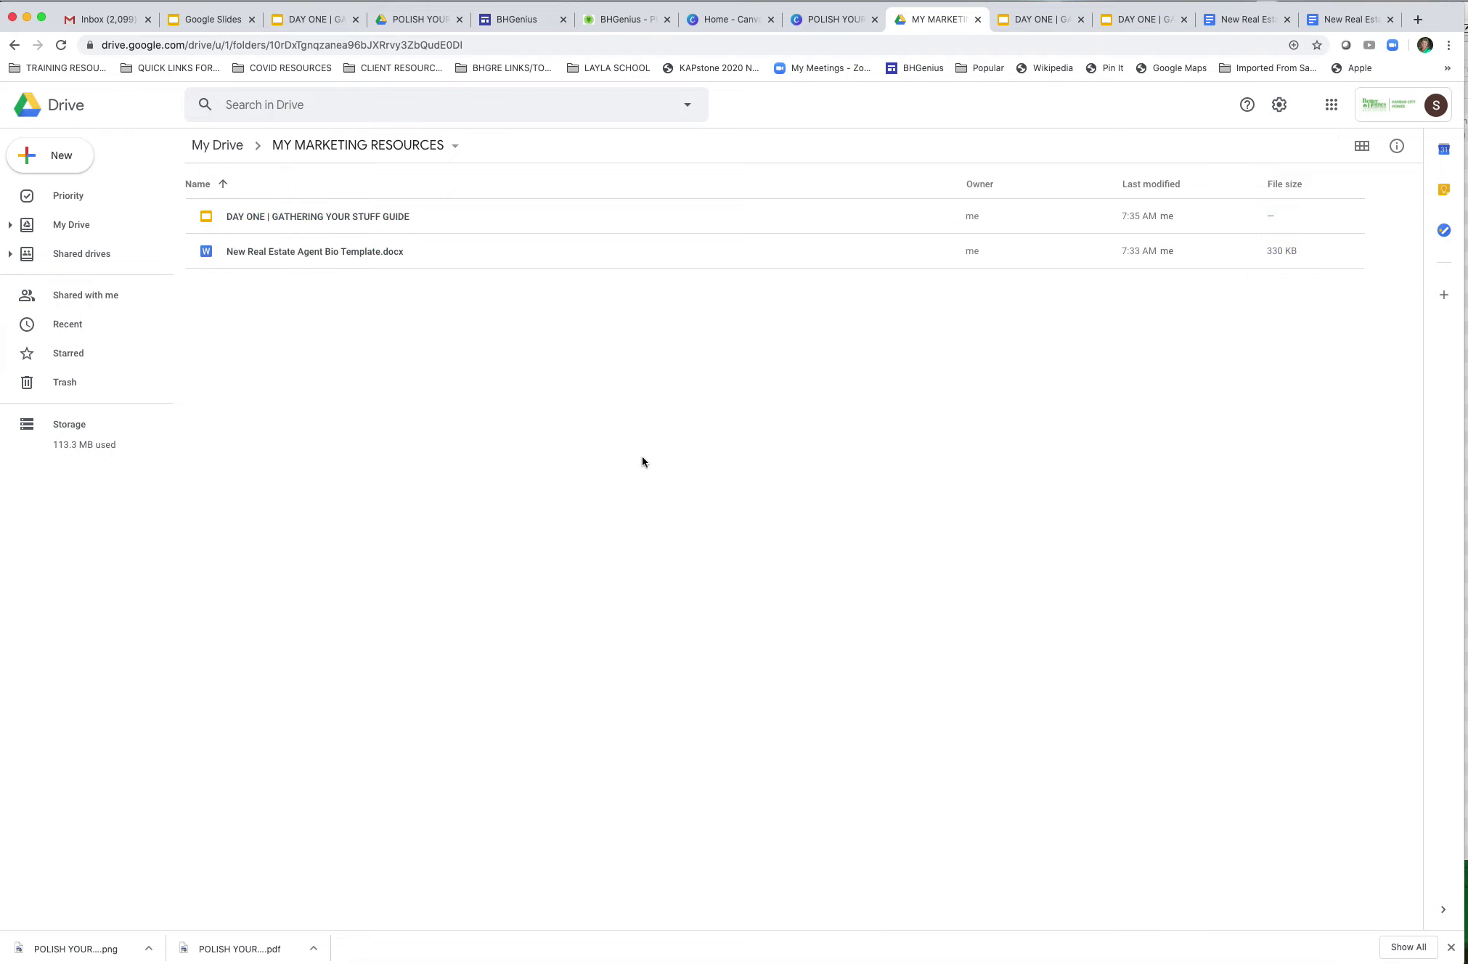